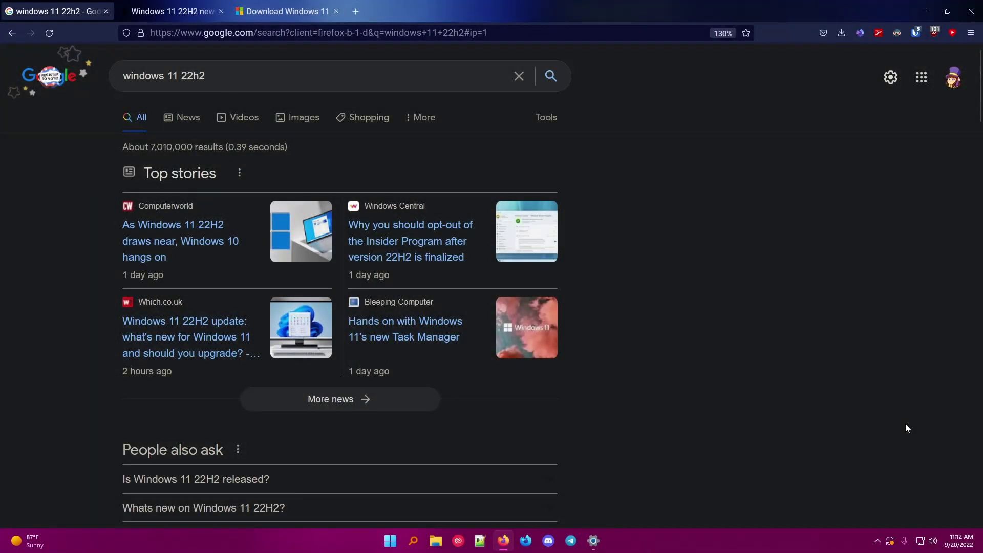
Glance at the taskbar calendar, then scroll through the 'windows 11 22h2' search results.
left_click(958, 540)
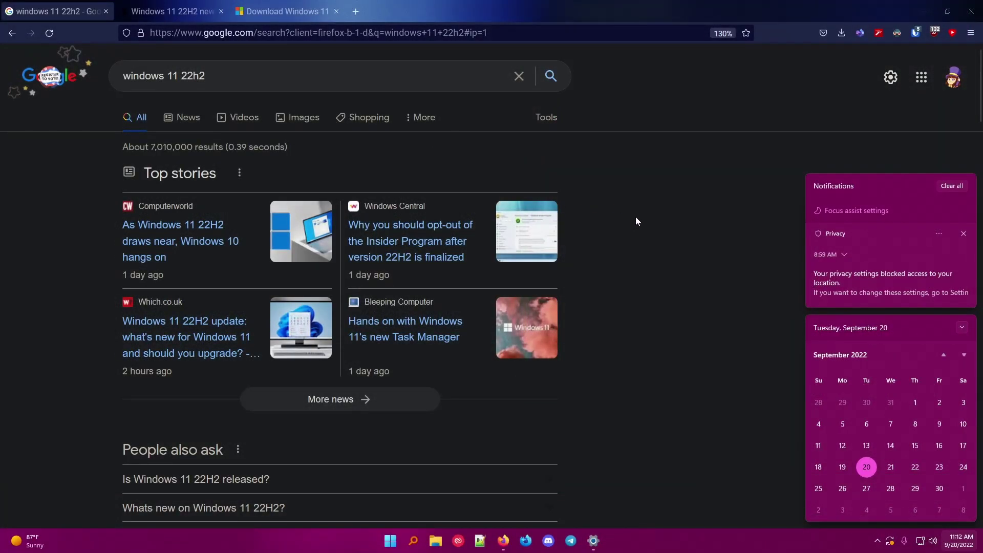
left_click(668, 298)
scroll(840, 365, "down", 5)
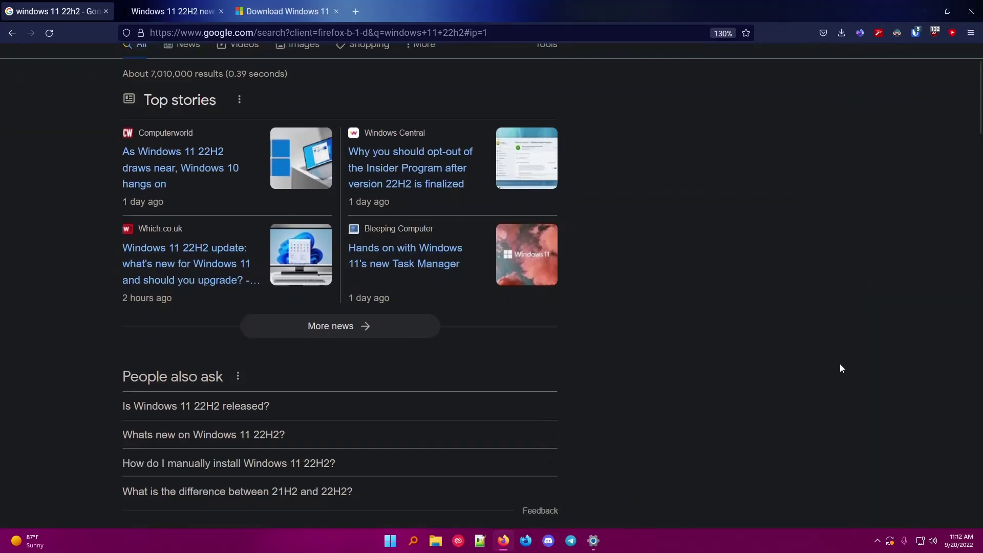
scroll(840, 368, "down", 5)
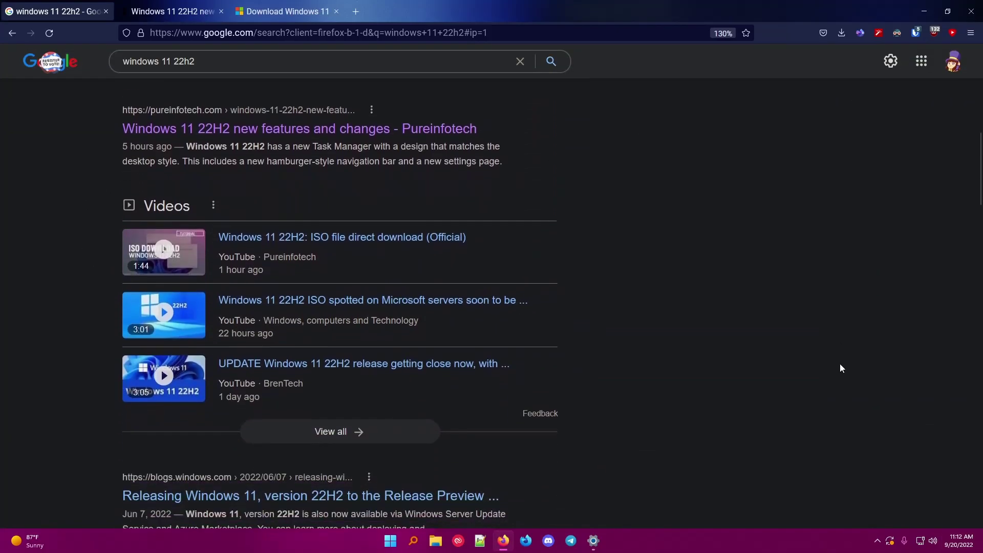
scroll(840, 364, "down", 5)
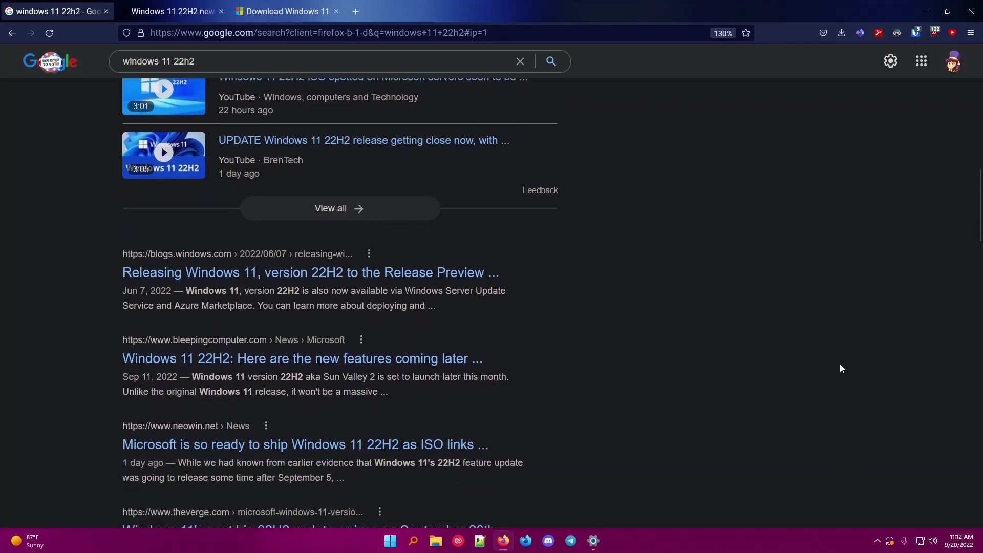
scroll(822, 431, "up", 15)
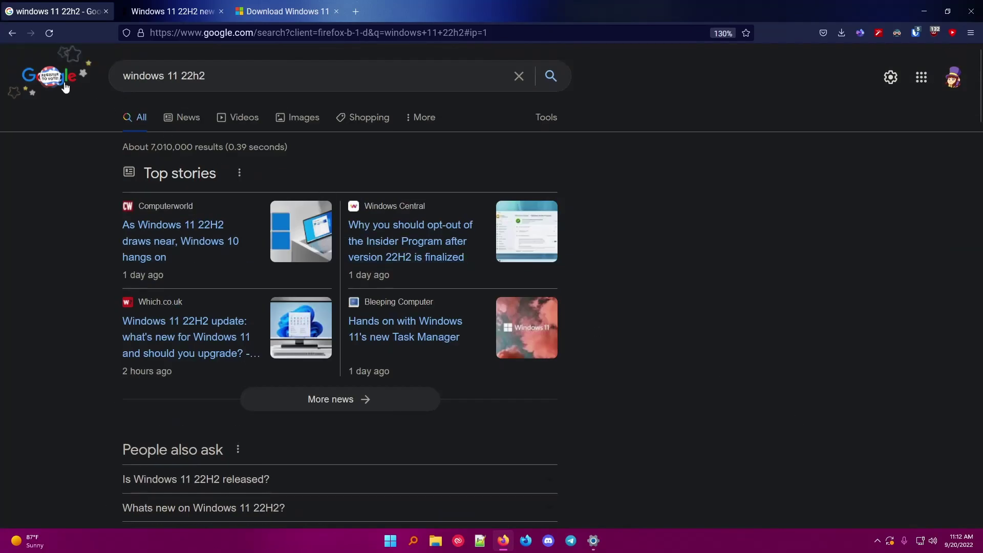
Reload the results and scroll down to Microsoft's 'How to get the Windows 11 2022 Update' post.
left_click(49, 32)
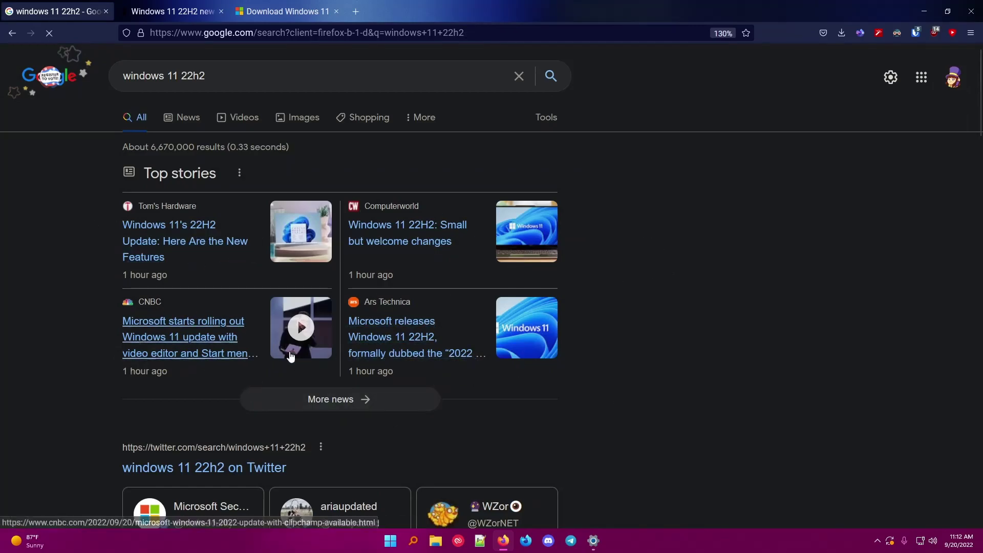
scroll(723, 330, "down", 10)
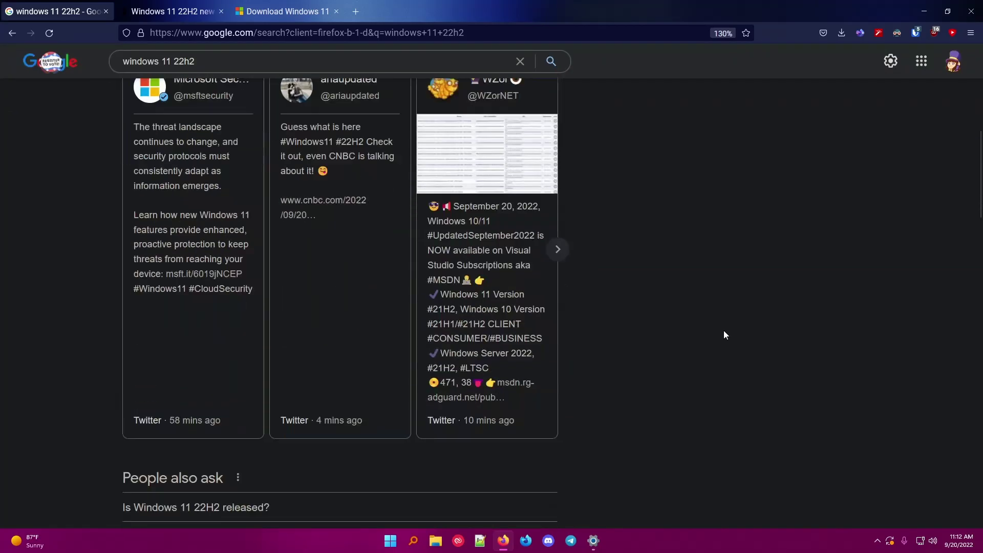
scroll(402, 389, "down", 3)
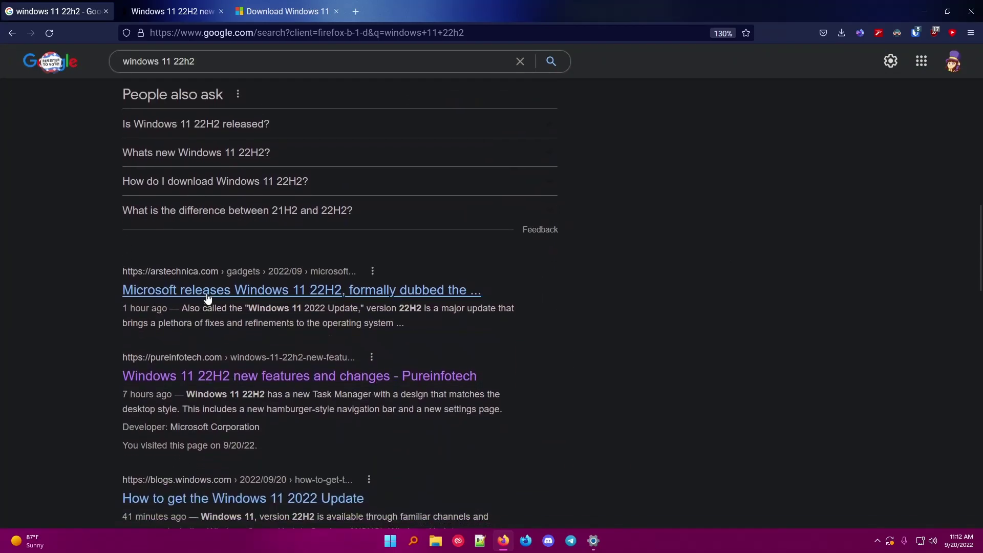
scroll(309, 293, "down", 9)
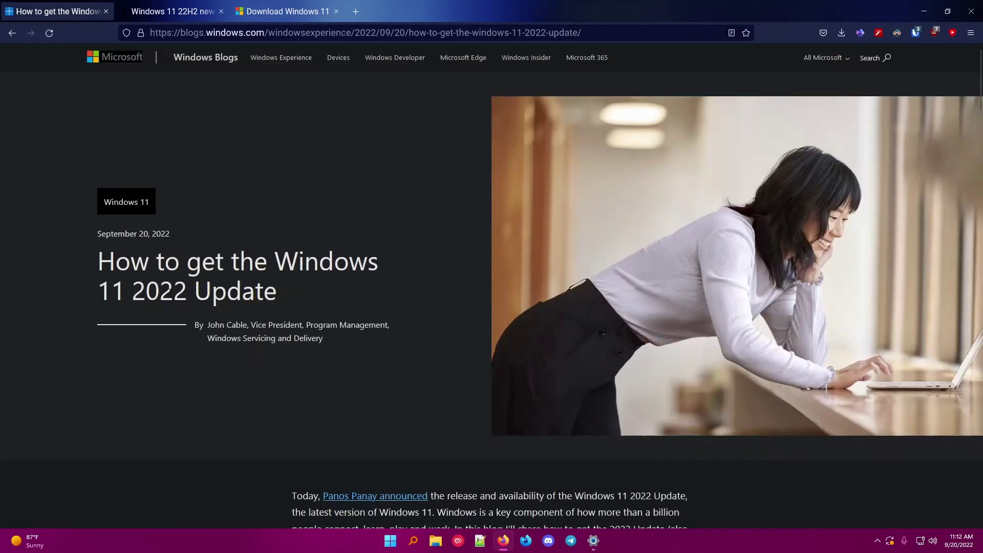
Read through the blog's Windows 11 and Windows 10 sections, then bring up Windows Settings with Win+I.
scroll(478, 304, "down", 4)
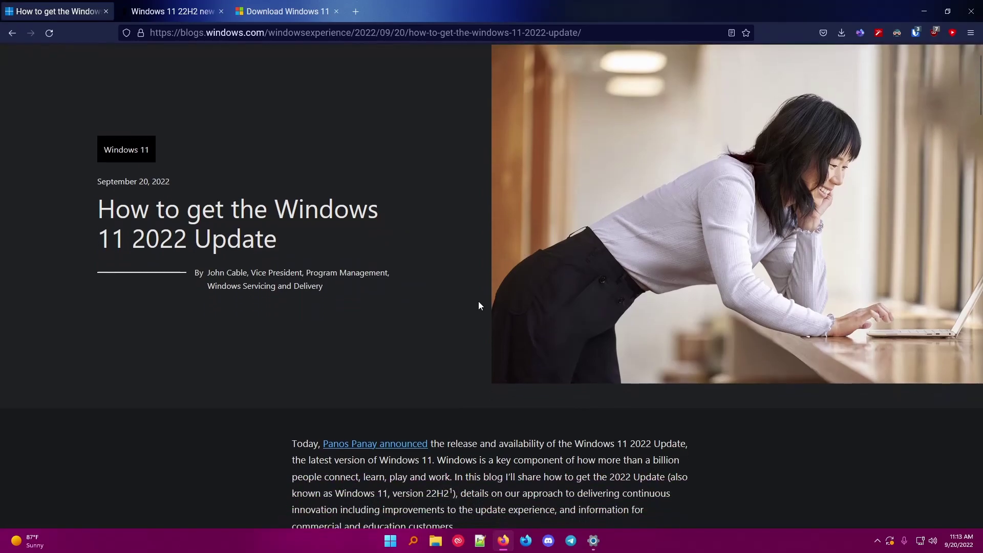
scroll(533, 264, "down", 6)
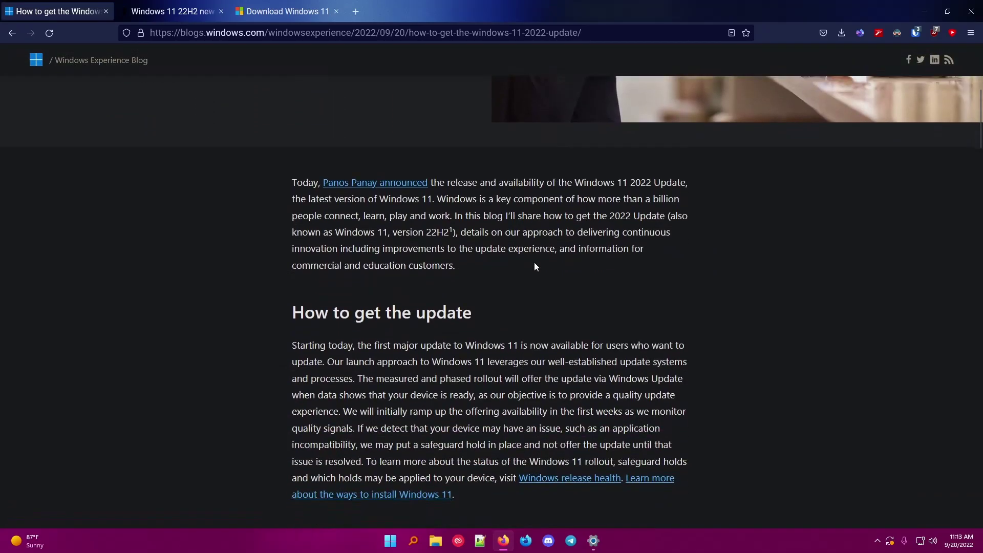
scroll(533, 264, "down", 5)
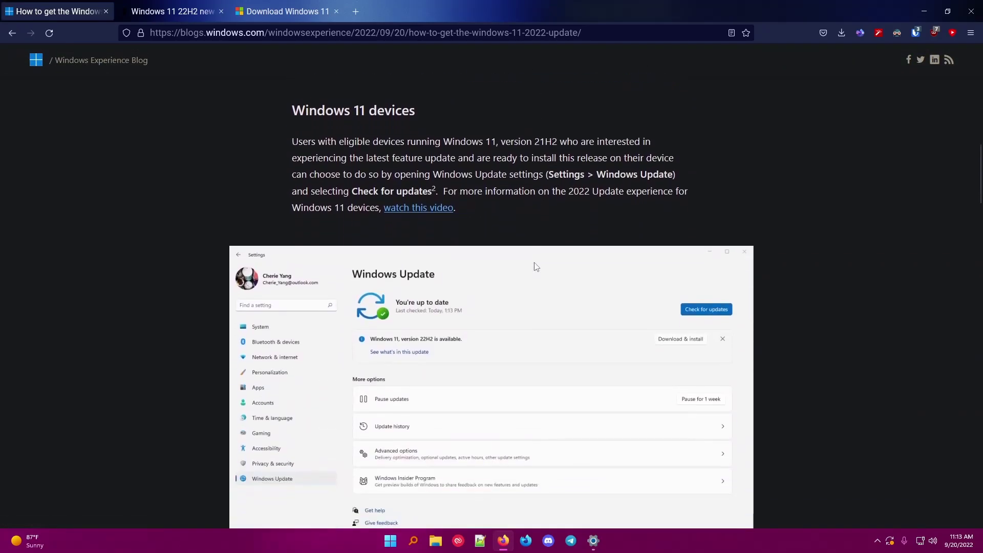
scroll(427, 302, "down", 8)
scroll(428, 302, "down", 3)
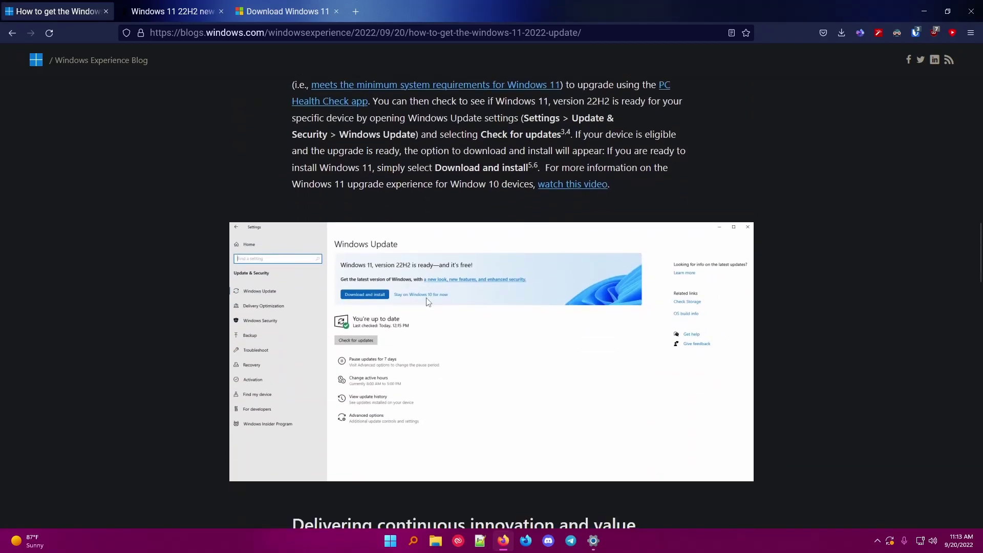
key("super+i")
Review the pending .NET Framework update (KB5017859) on Windows Update, then return to Firefox's Pureinfotech tab.
left_click(156, 355)
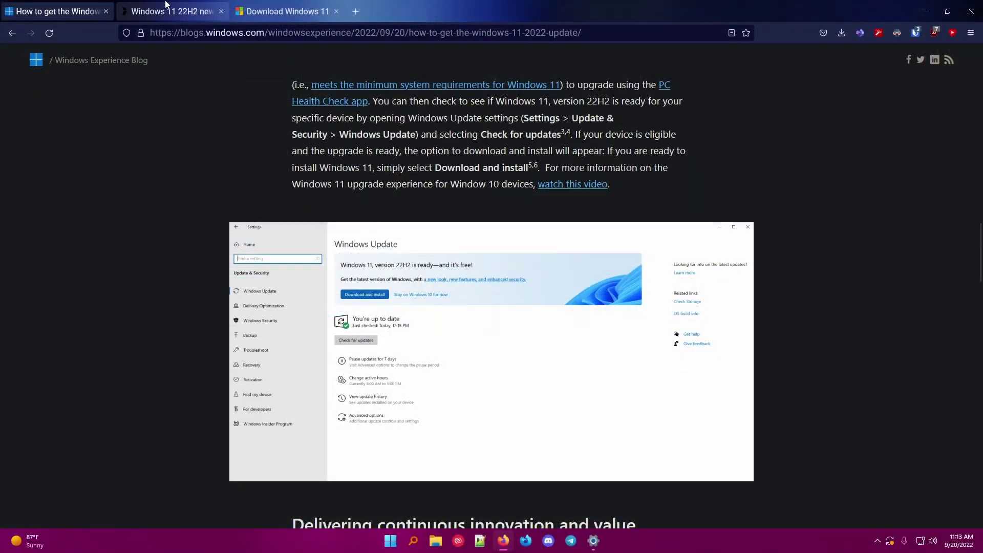
key("ctrl+Tab")
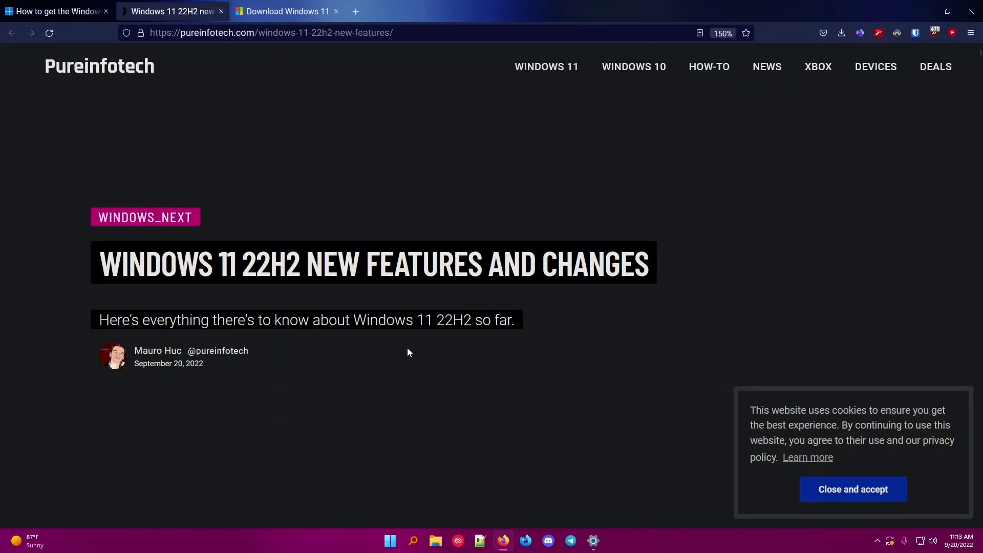
Read through Pureinfotech's 'Windows 11 22H2 New Features and Changes' article and reload it.
scroll(414, 348, "down", 7)
scroll(415, 343, "down", 20)
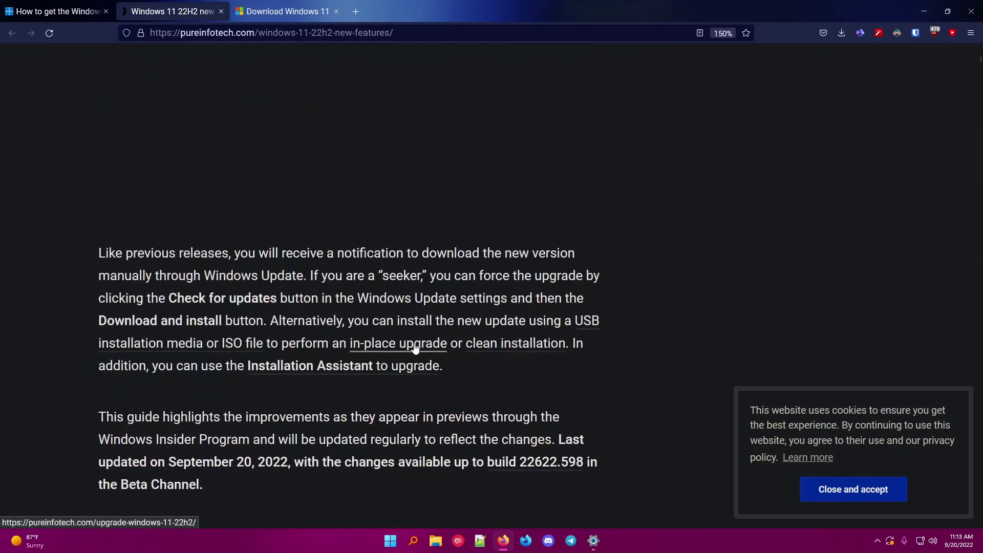
scroll(416, 348, "down", 20)
scroll(415, 348, "down", 20)
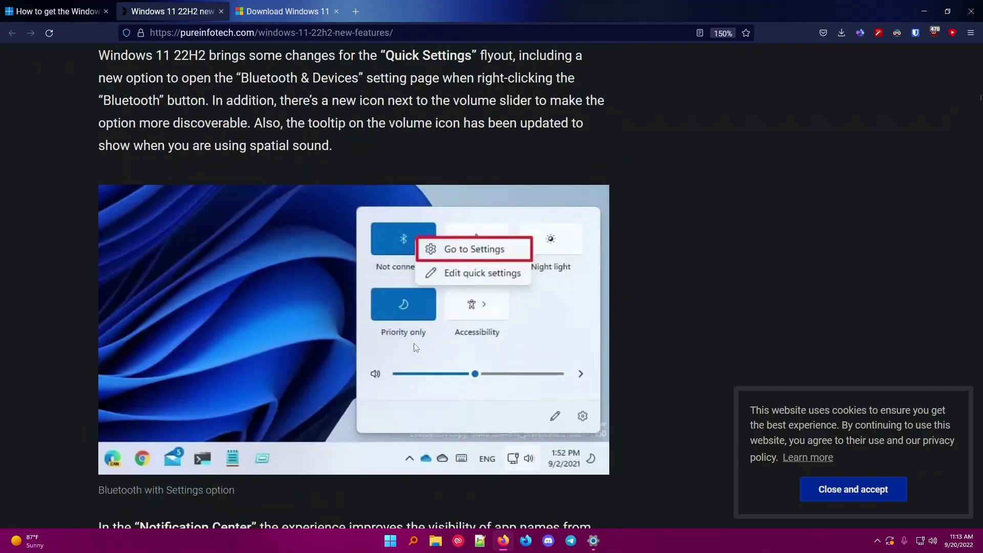
scroll(414, 348, "up", 10)
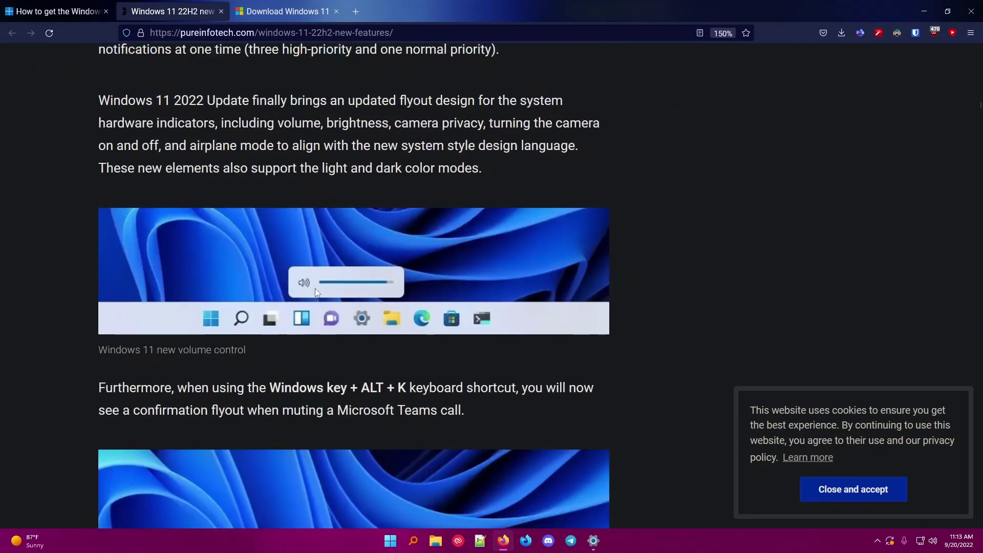
scroll(414, 348, "up", 10)
scroll(405, 324, "up", 10)
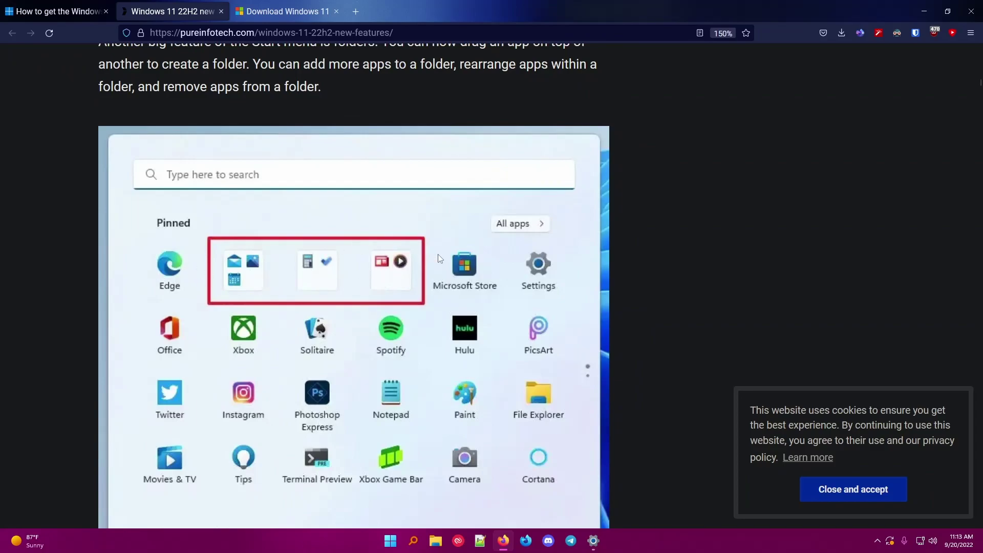
scroll(385, 313, "up", 10)
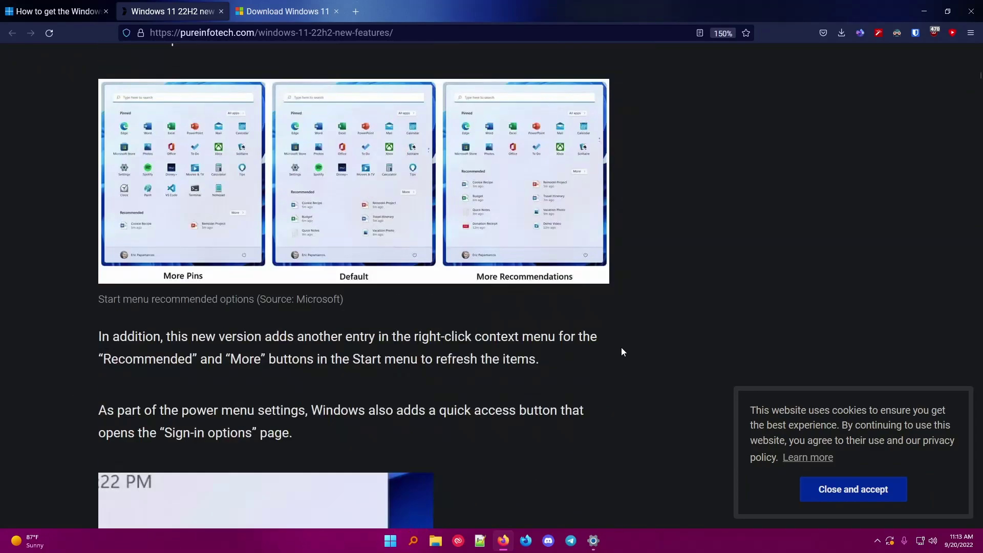
scroll(622, 352, "up", 8)
scroll(621, 352, "down", 10)
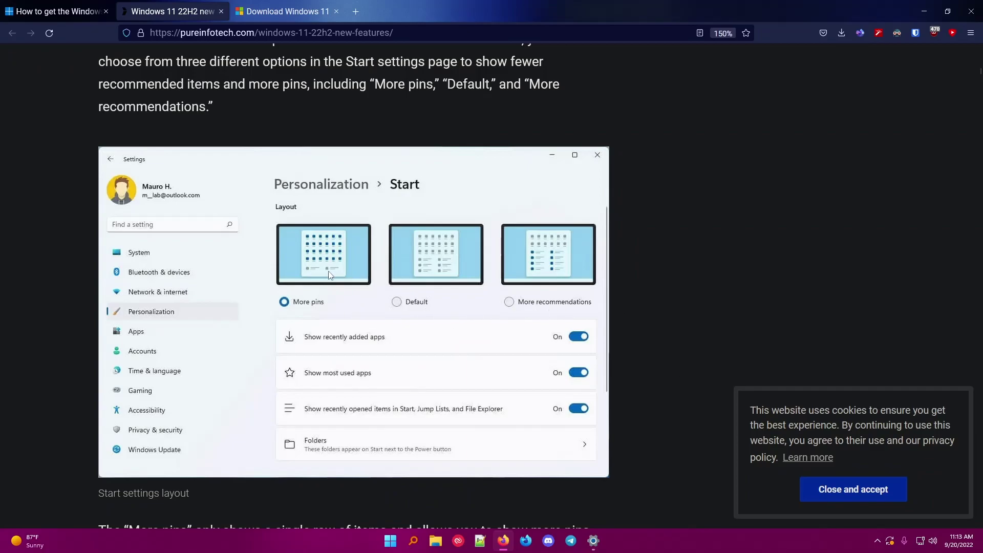
scroll(491, 396, "up", 10)
scroll(490, 395, "up", 10)
scroll(491, 396, "down", 5)
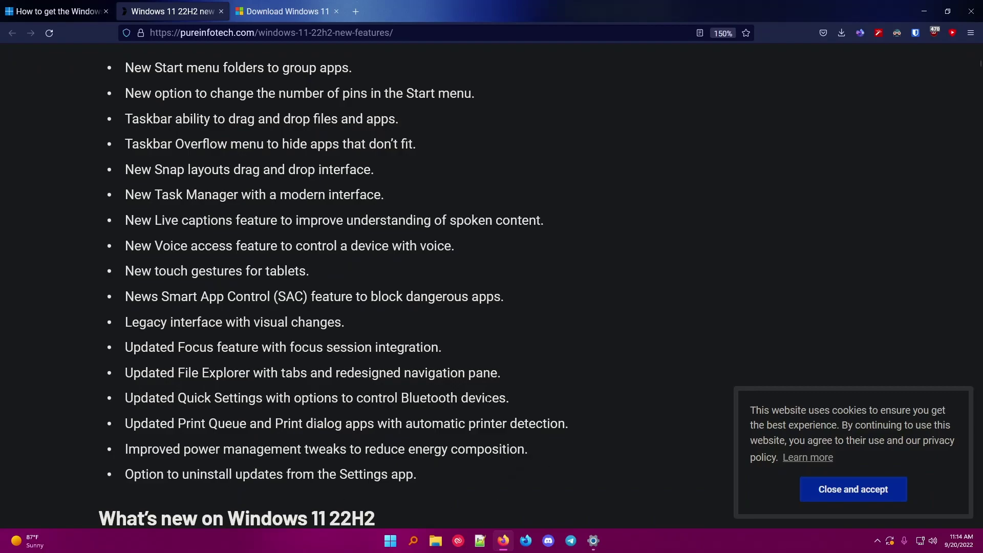
scroll(408, 454, "up", 5)
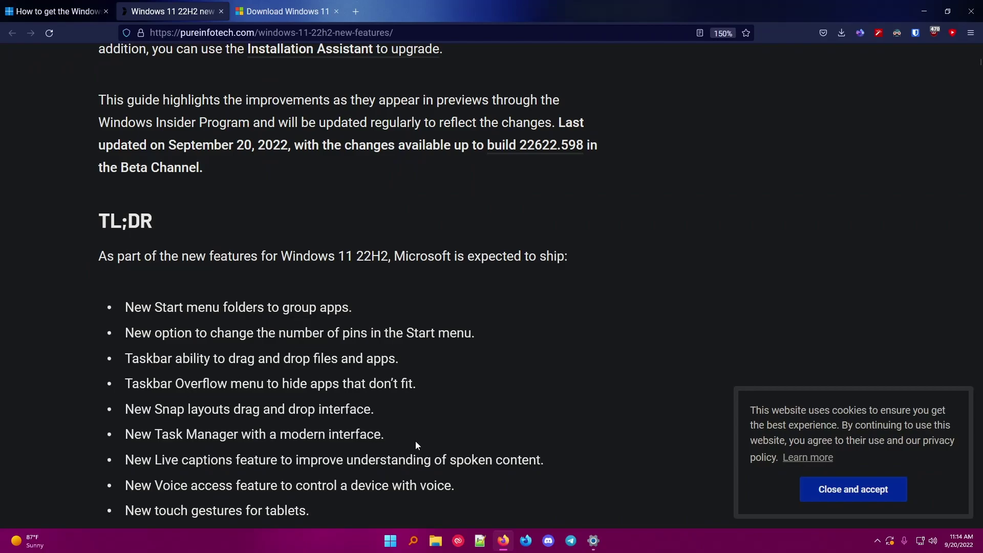
scroll(415, 444, "up", 2)
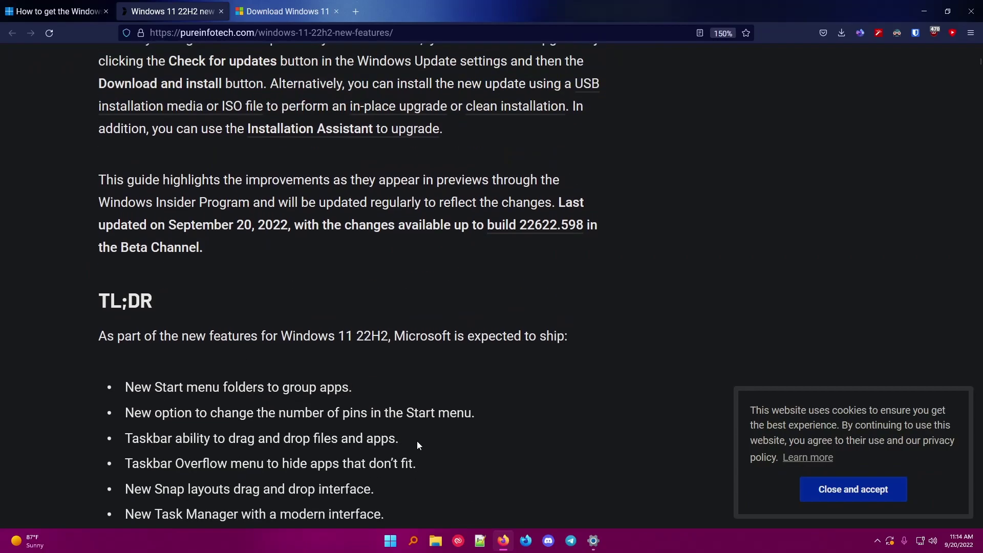
scroll(417, 443, "up", 5)
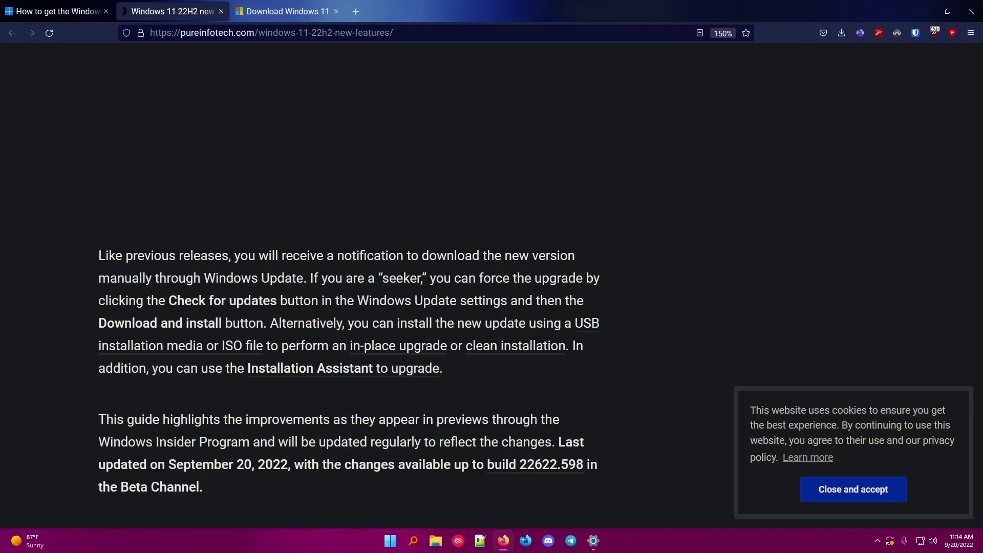
scroll(419, 446, "up", 6)
scroll(157, 275, "down", 5)
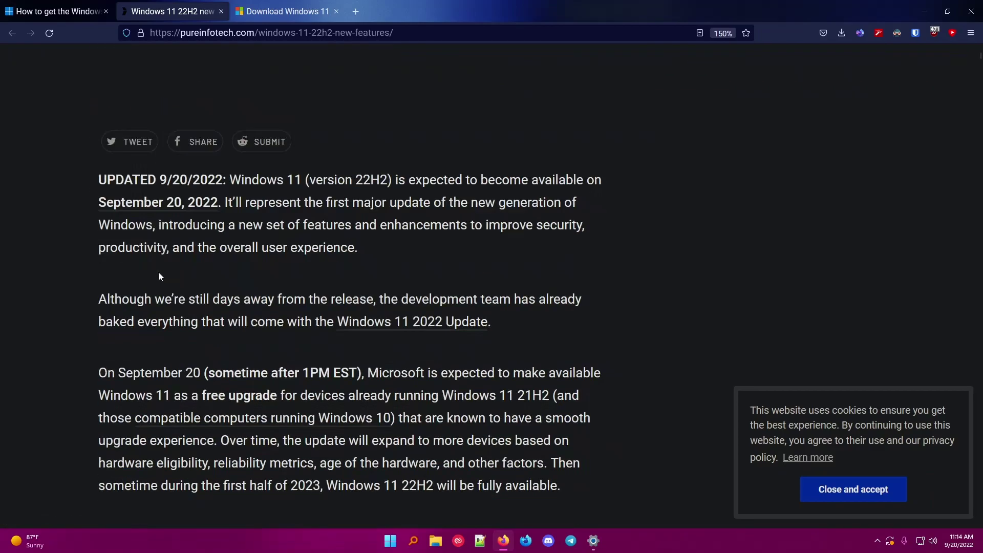
scroll(623, 305, "down", 2)
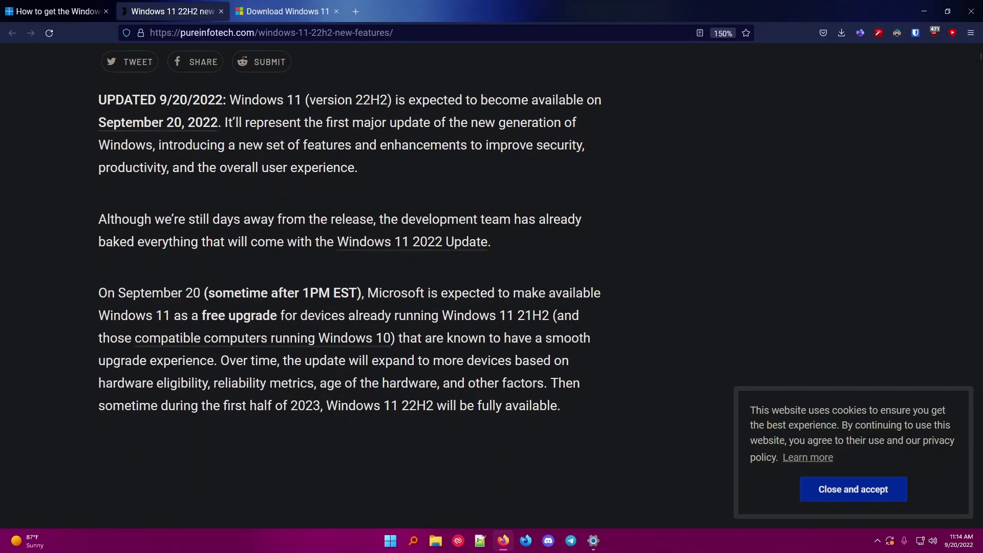
left_click(47, 34)
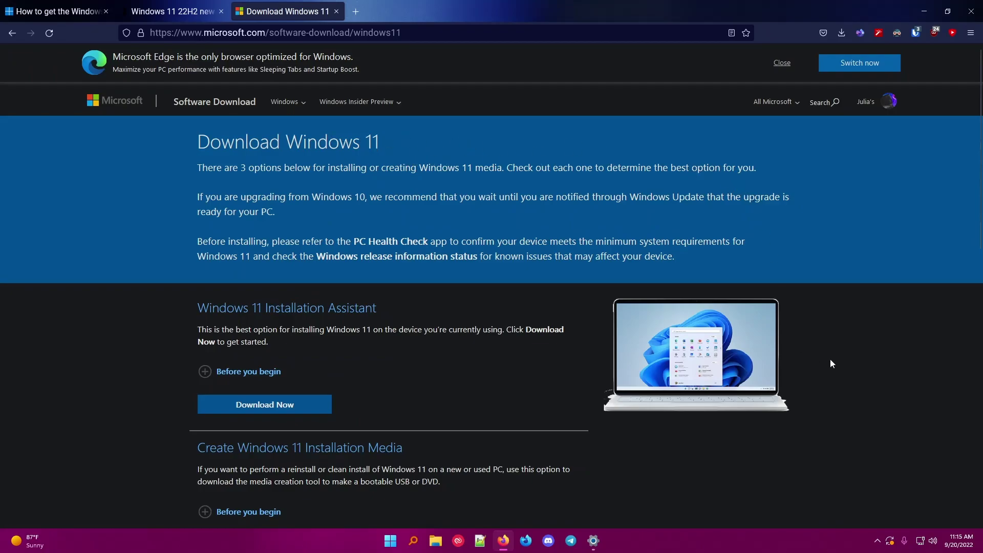
Reload the Download Windows 11 page so it lists Windows 11 2022 Update, Version 22H2 as current.
scroll(829, 358, "down", 5)
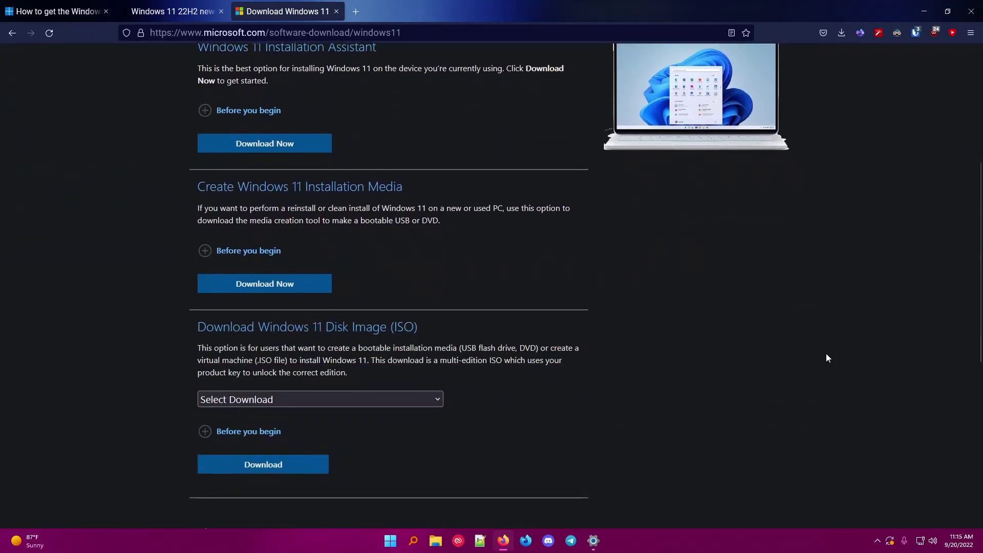
scroll(828, 358, "down", 7)
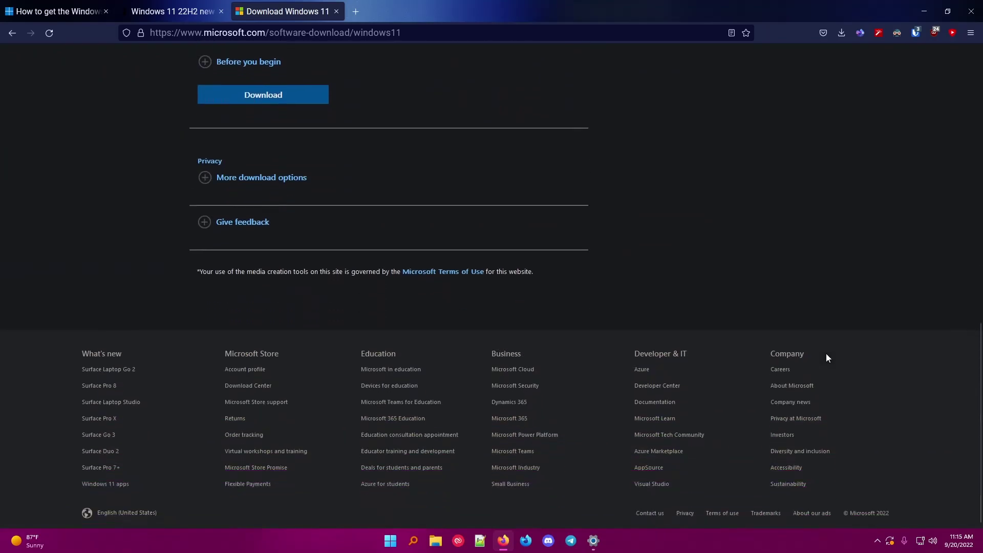
scroll(828, 357, "up", 4)
scroll(828, 358, "up", 8)
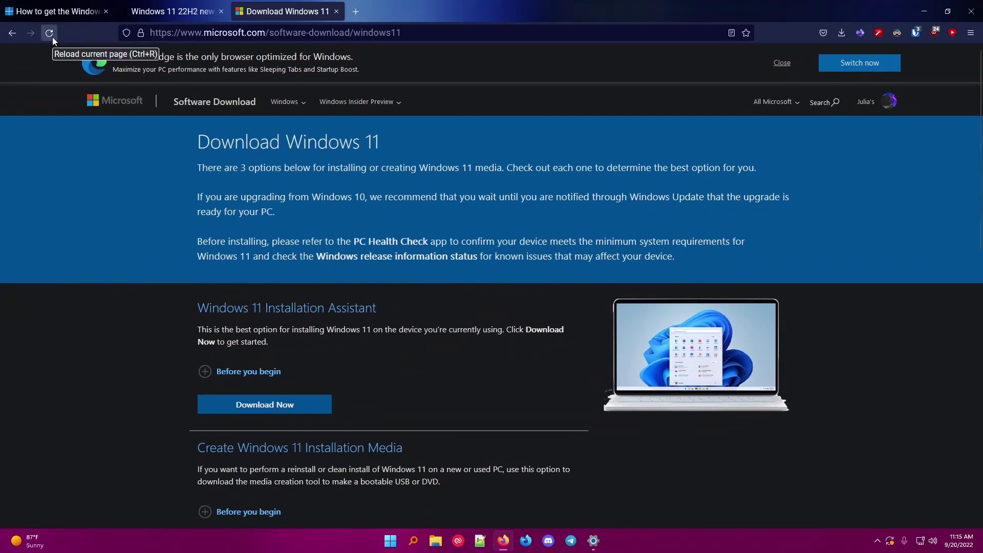
left_click(53, 37)
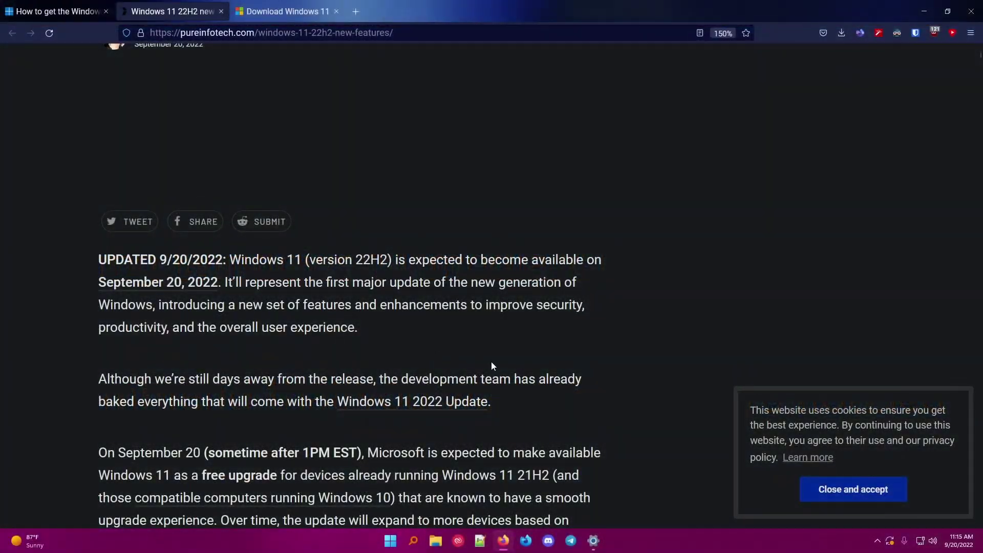
Scroll back up to the 22H2 article title, then bring up Windows Update settings from the taskbar.
scroll(490, 362, "up", 2)
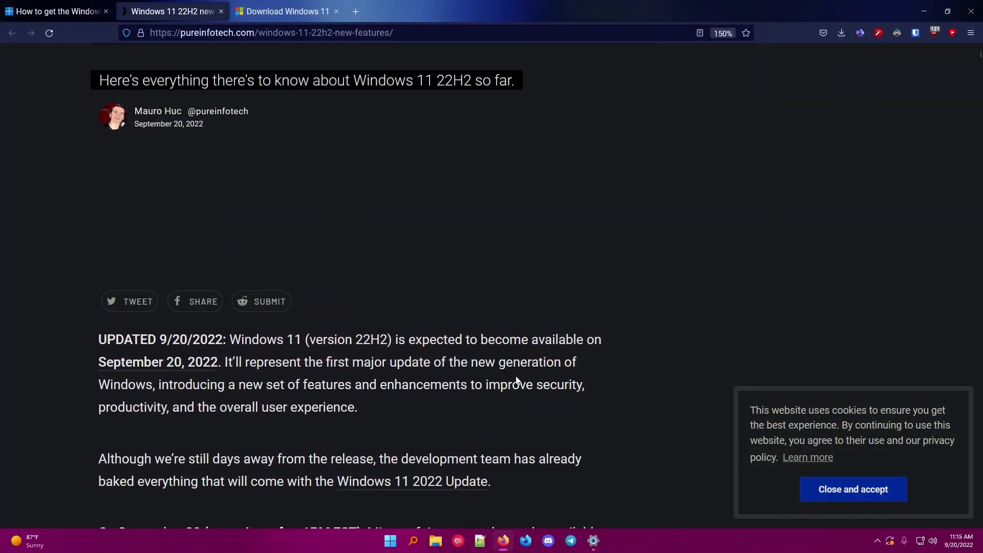
scroll(589, 381, "up", 5)
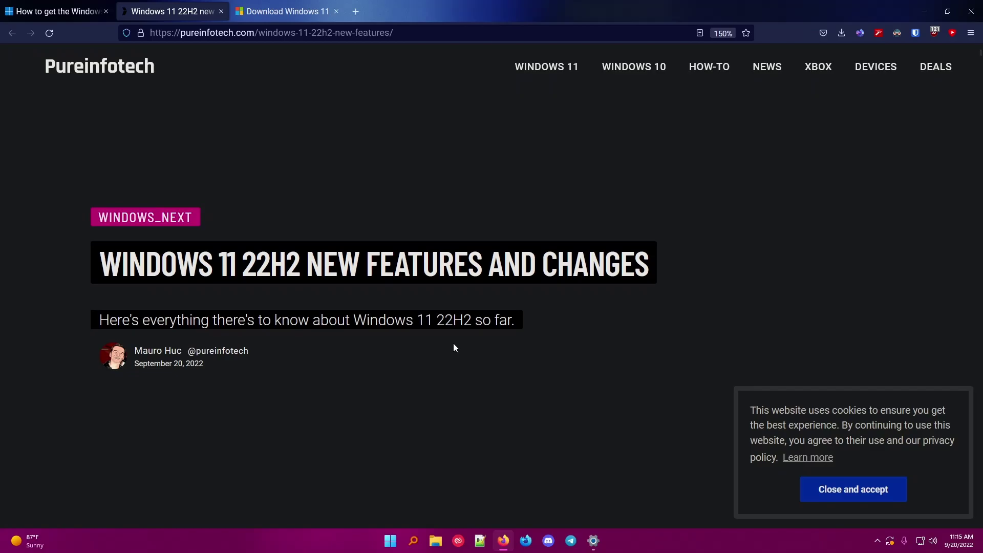
left_click(593, 541)
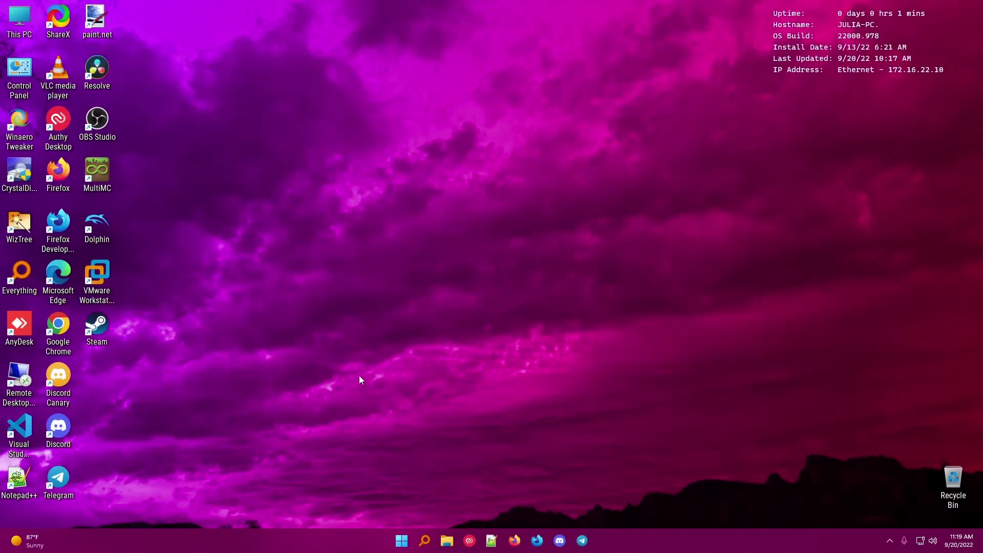
Check for updates in Settings and install the 2022-09 Cumulative Update for Windows 11 (KB5017383).
key("super")
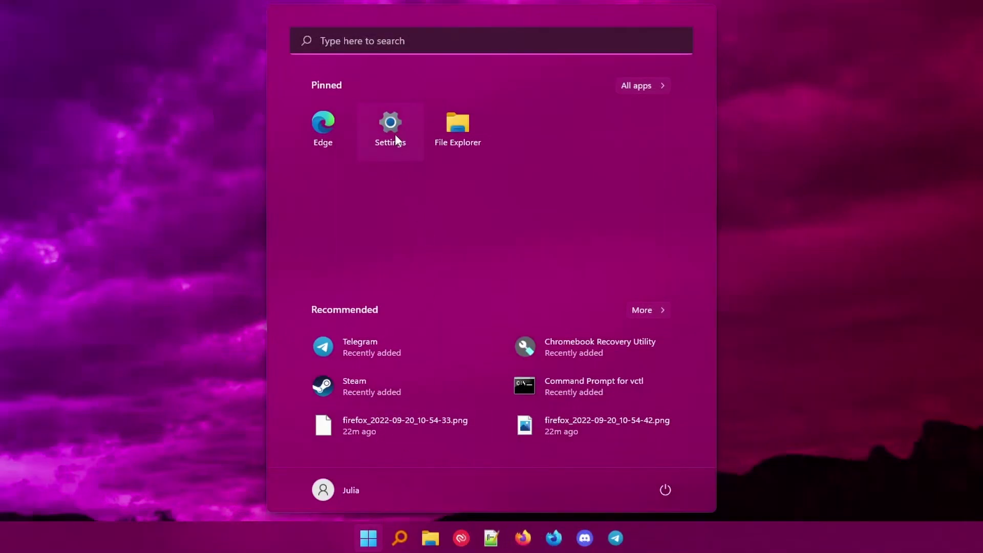
left_click(395, 134)
left_click(135, 483)
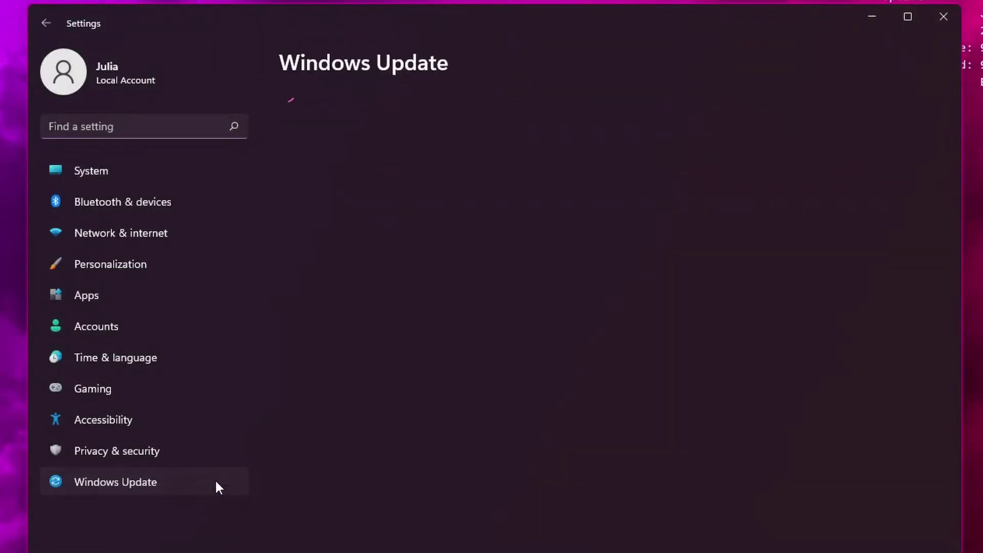
left_click(899, 134)
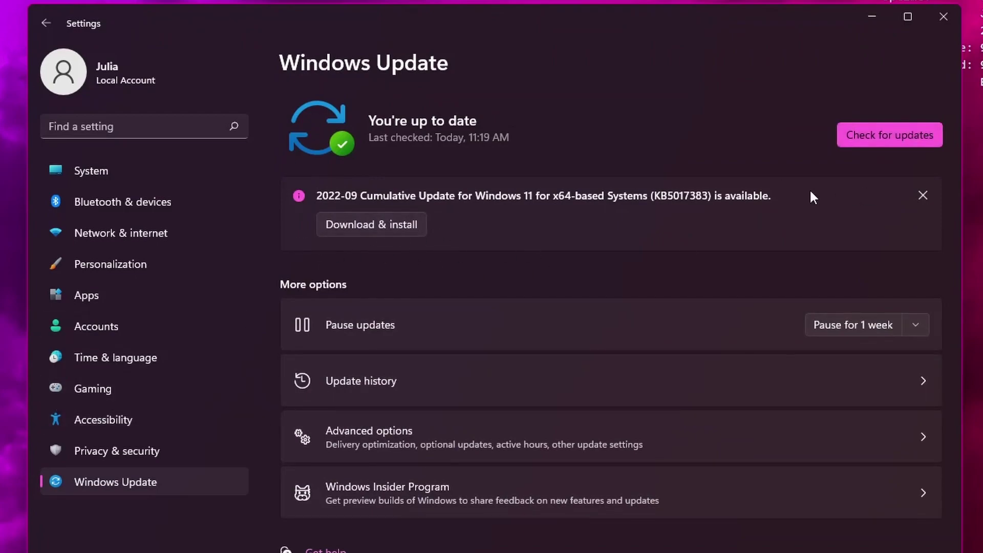
left_click(400, 229)
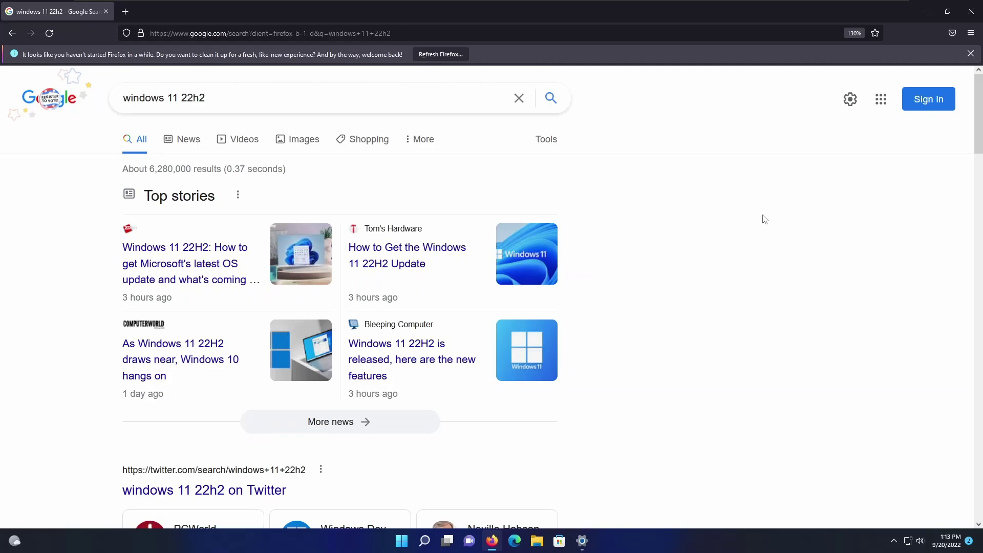
Scroll the 'windows 11 22h2' Google results to the news stories and Twitter posts.
scroll(652, 281, "down", 5)
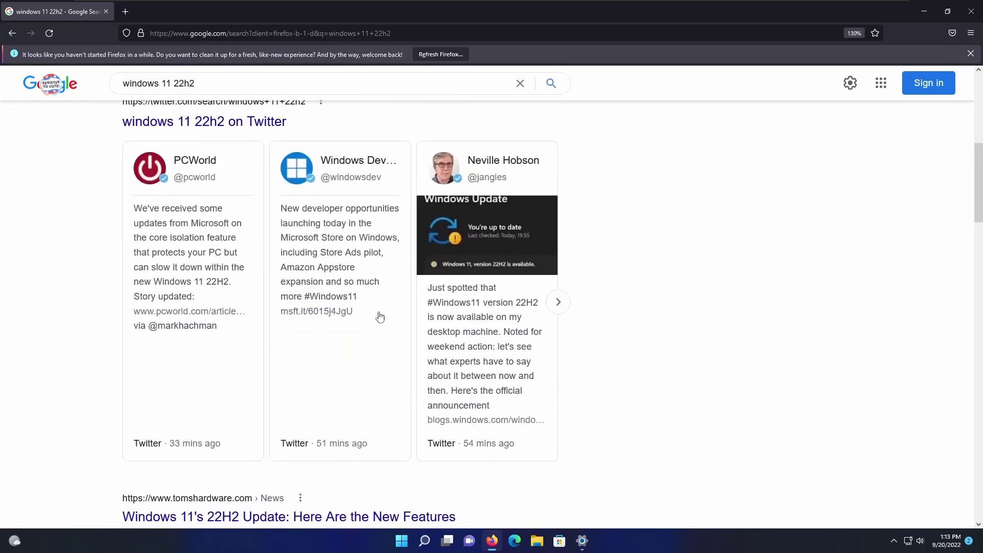
scroll(573, 271, "up", 2)
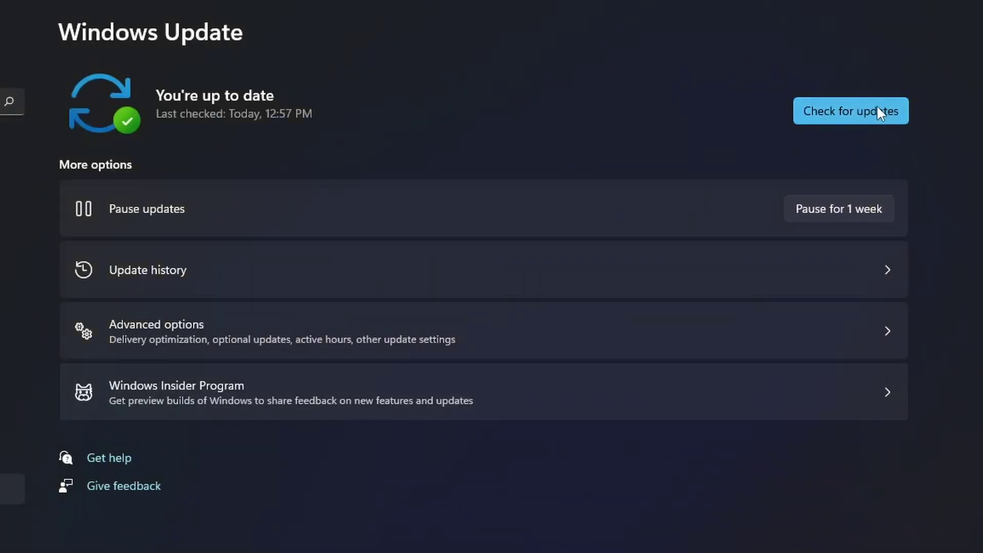
Check for updates again, confirm Optional updates is empty, then return to the Google search box.
left_click(872, 103)
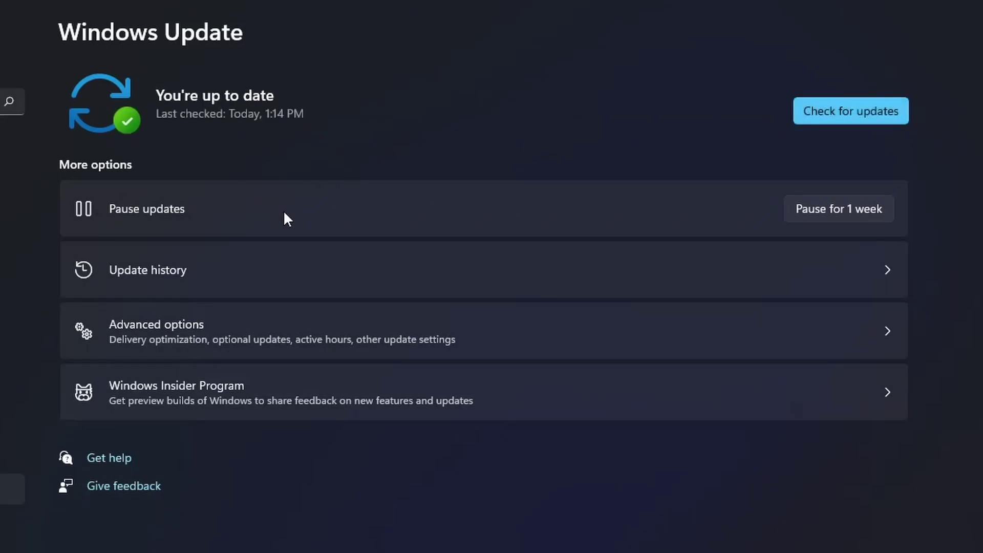
left_click(292, 336)
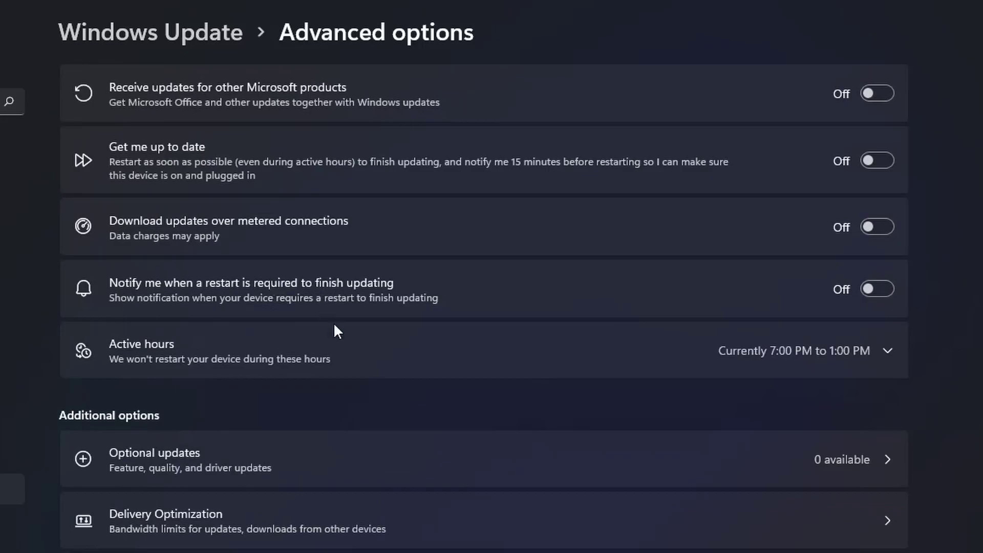
left_click(366, 464)
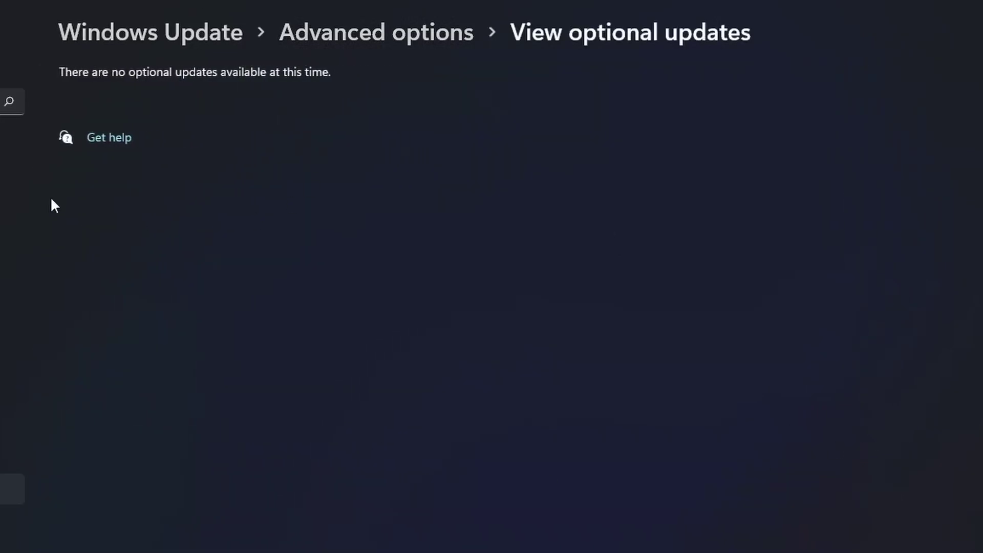
left_click(401, 32)
left_click(220, 33)
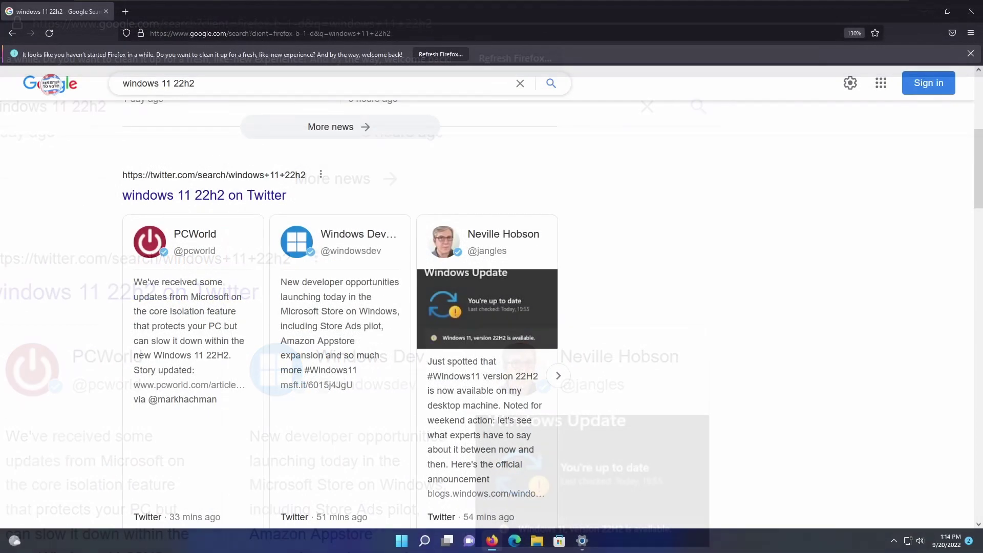
left_click(195, 83)
Trim '22h2' from the Google search query.
key("BackSpace")
key("BackSpace")
key("BackSpace")
key("BackSpace")
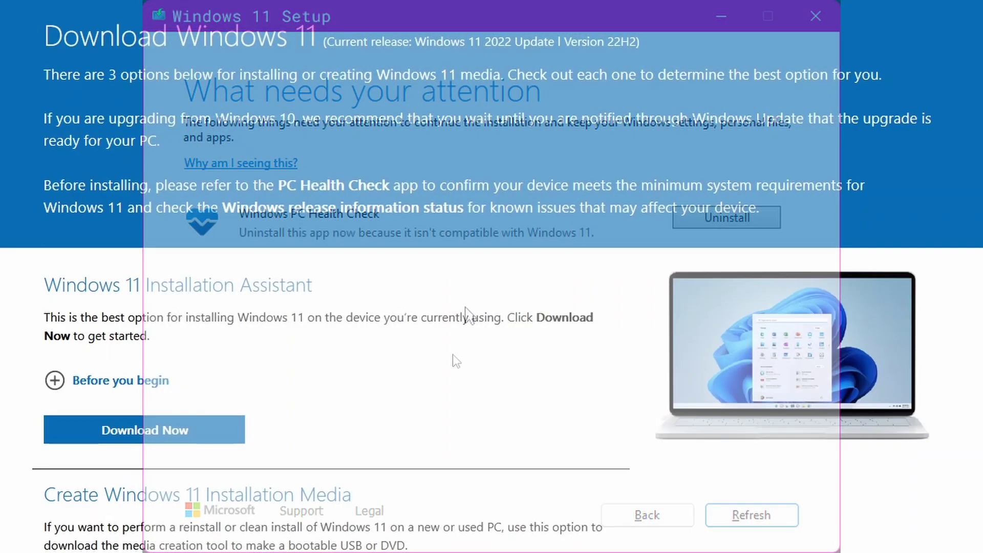
Select the Windows 11 (multi-edition ISO) disk image and request its download.
scroll(446, 346, "down", 5)
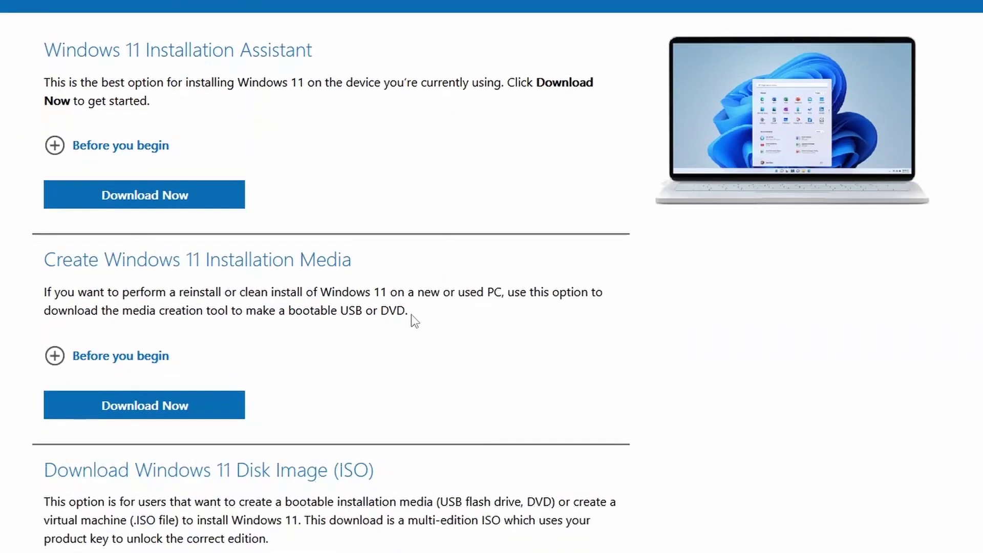
scroll(411, 315, "down", 3)
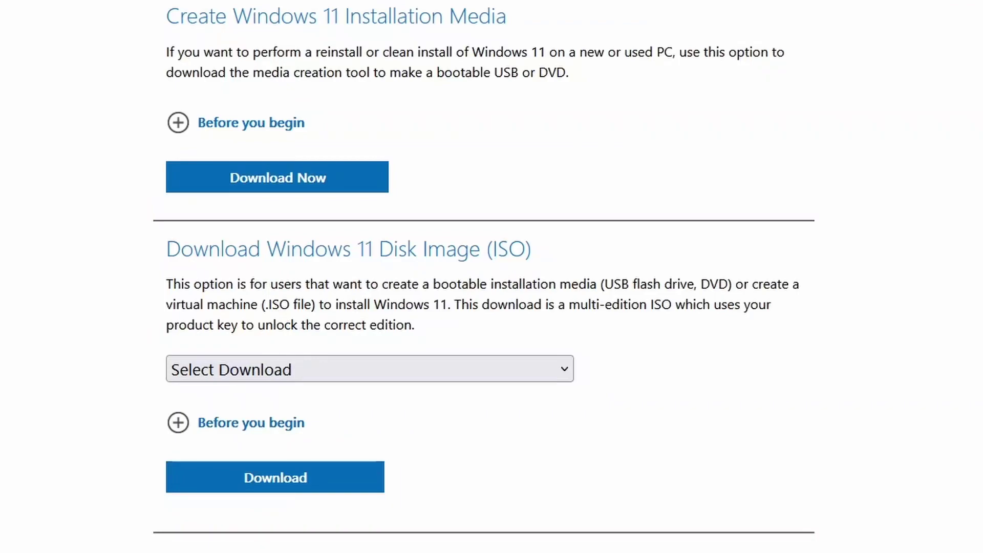
left_click(413, 368)
left_click(392, 434)
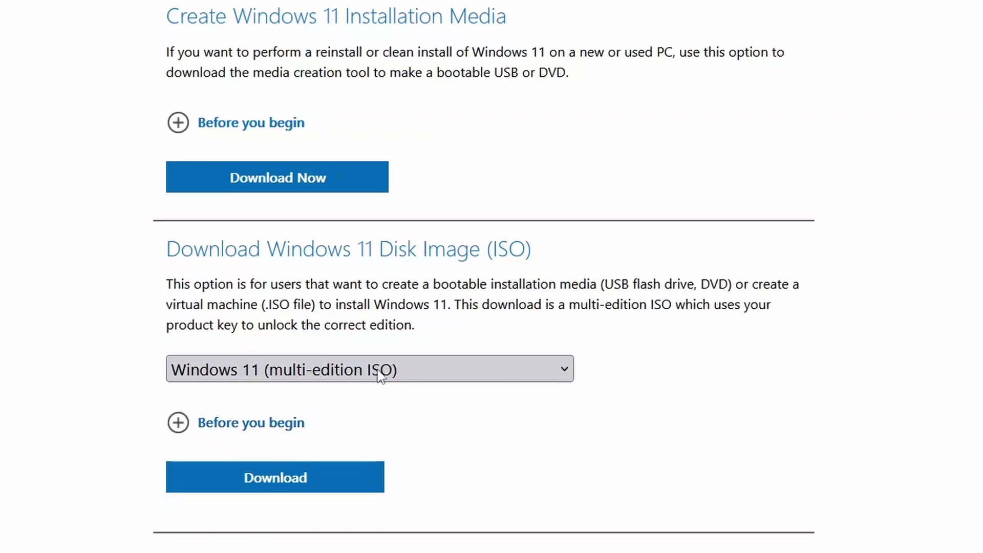
left_click(380, 377)
left_click(392, 435)
left_click(348, 484)
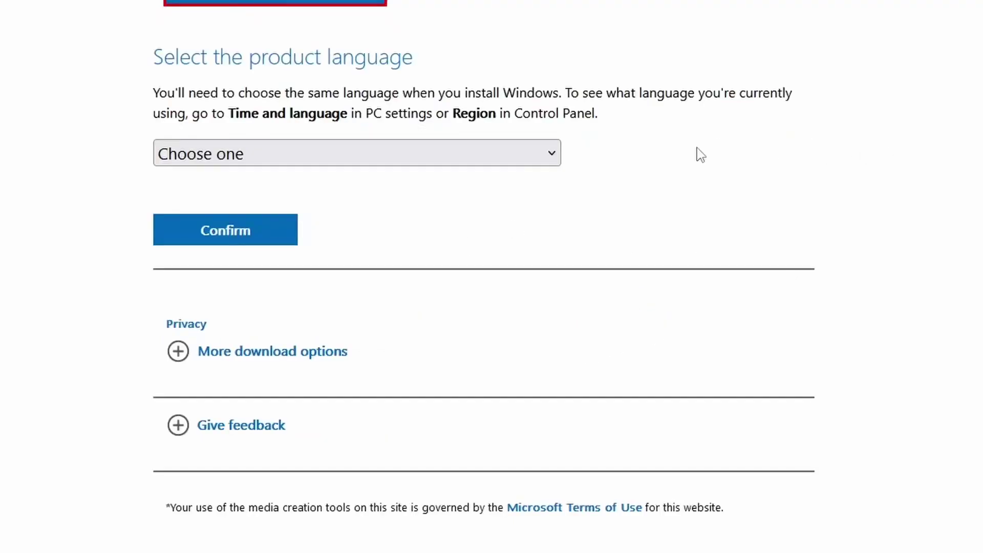
Confirm English (United States) as the language and start the 64-bit ISO download.
left_click(550, 158)
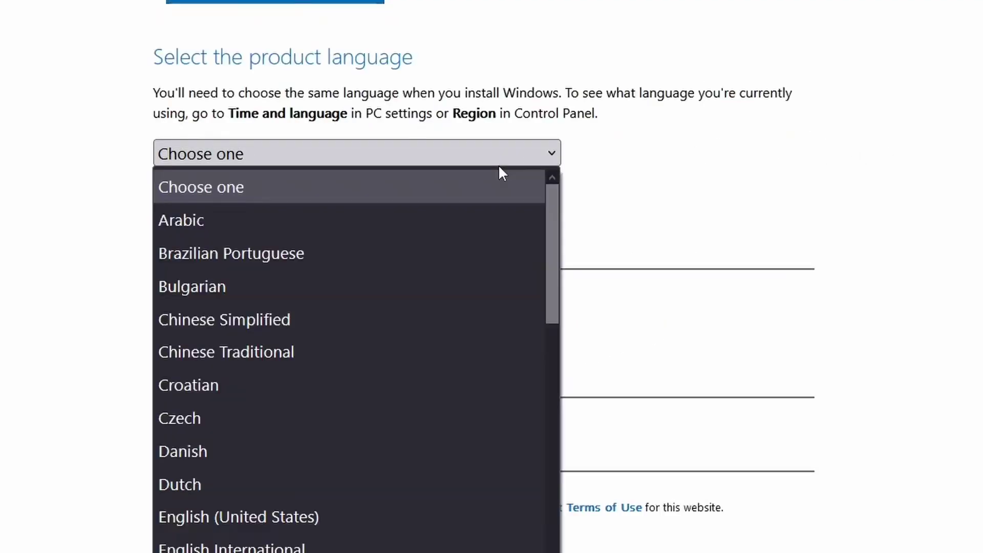
left_click(383, 515)
left_click(253, 229)
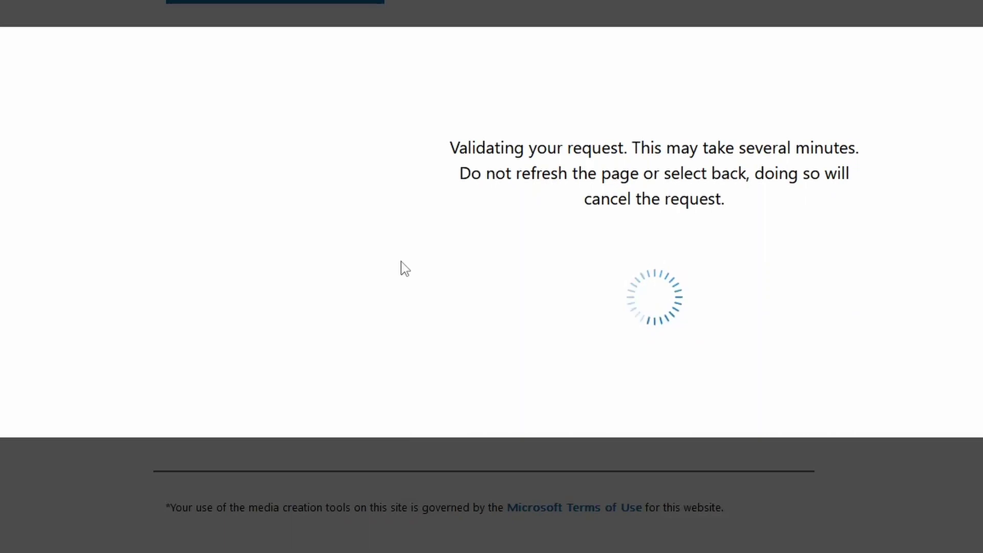
scroll(401, 268, "down", 3)
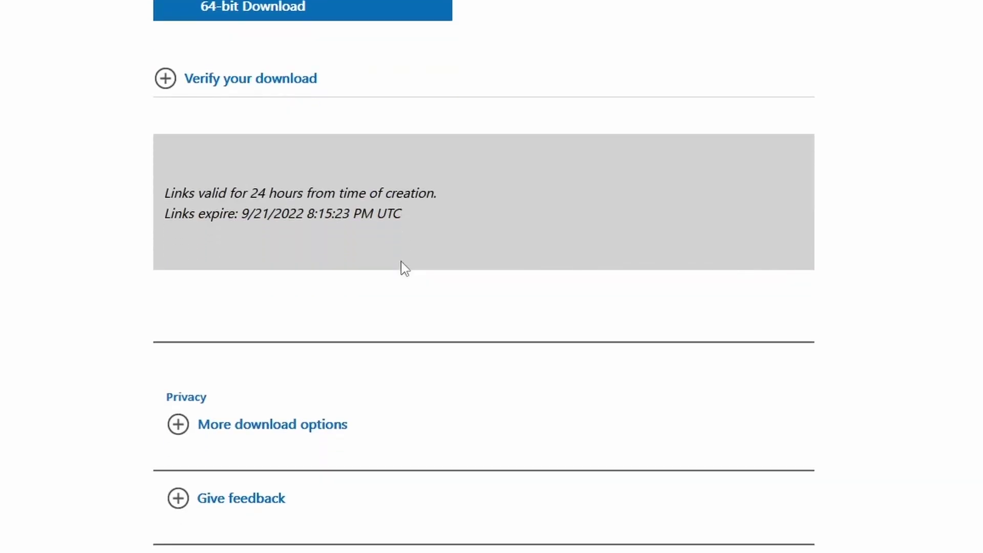
scroll(413, 210, "up", 2)
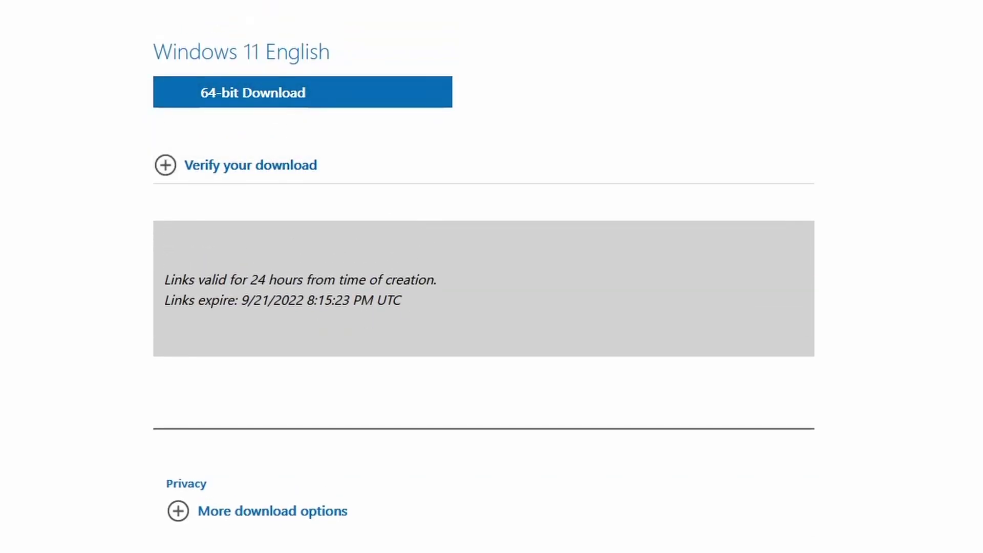
scroll(460, 321, "up", 2)
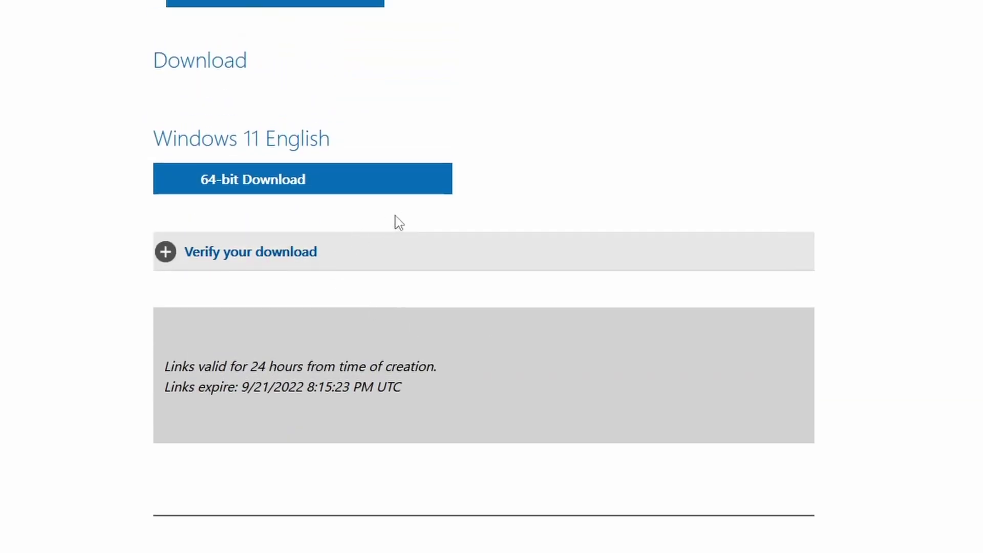
left_click(368, 183)
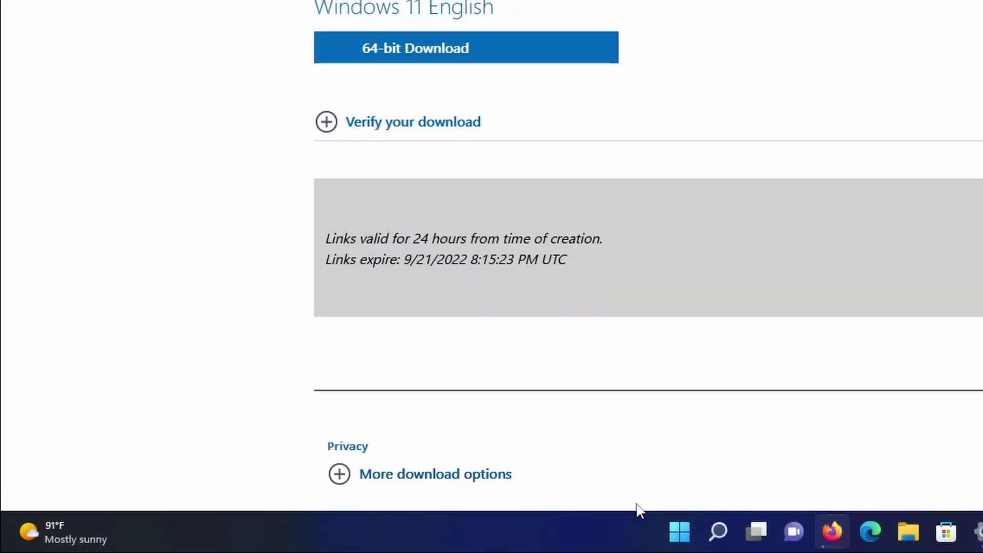
Check in winver that Windows is 21H2 (OS Build 22000.1042), then show Firefox's downloads.
right_click(680, 544)
left_click(644, 438)
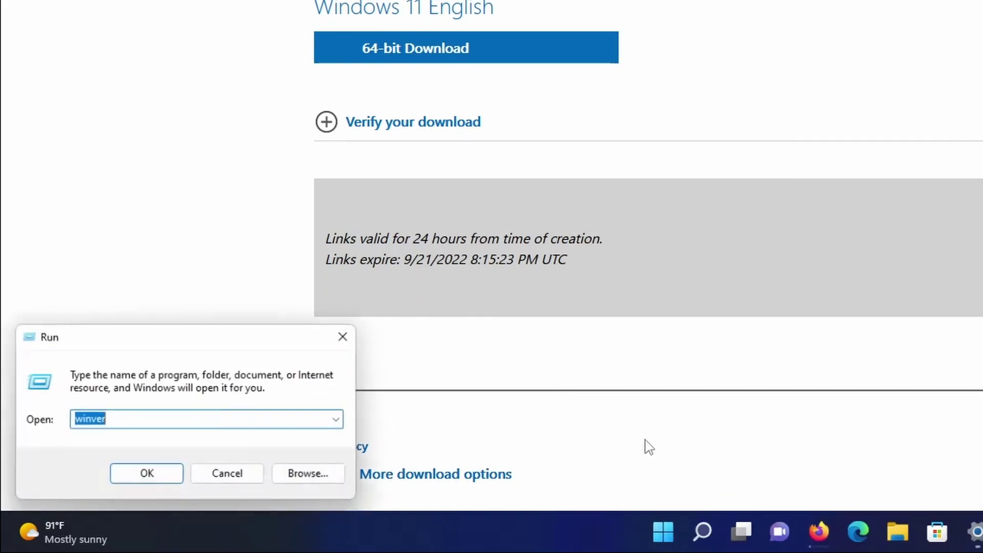
key("Return")
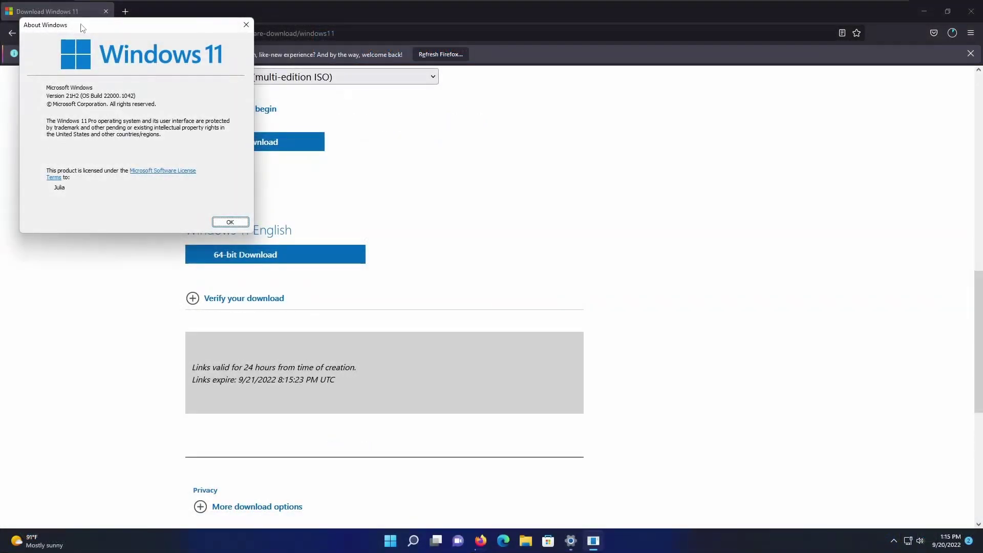
left_click_drag(77, 35, 659, 146)
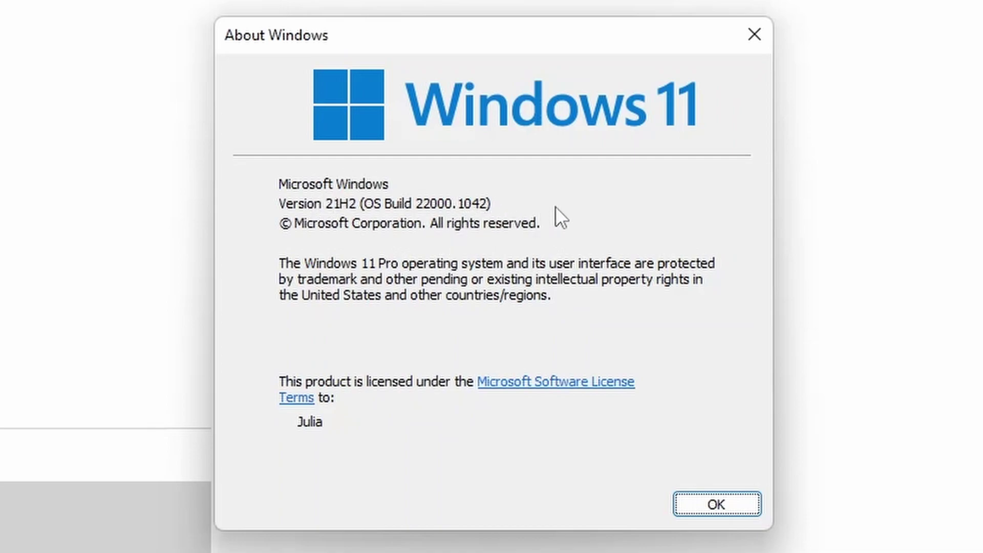
left_click(716, 505)
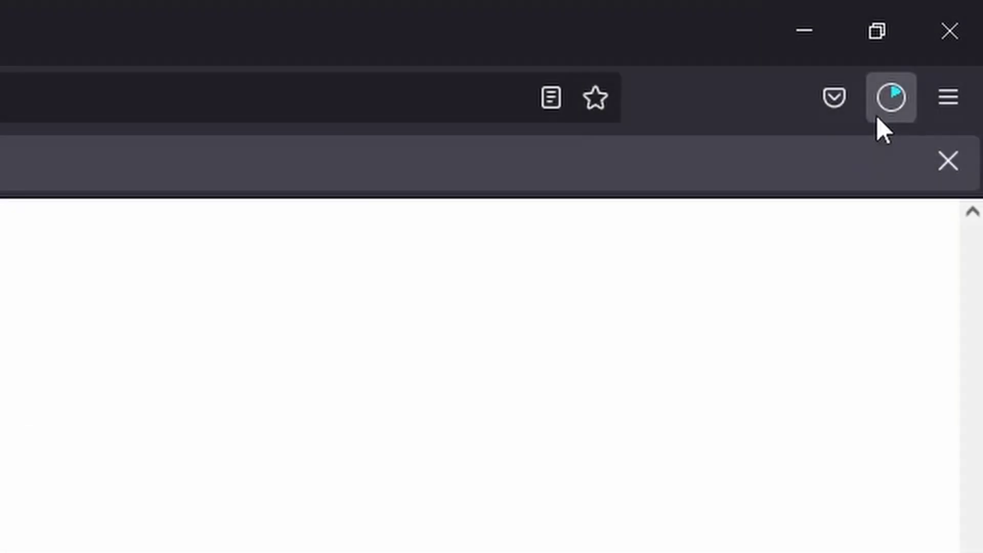
left_click(876, 116)
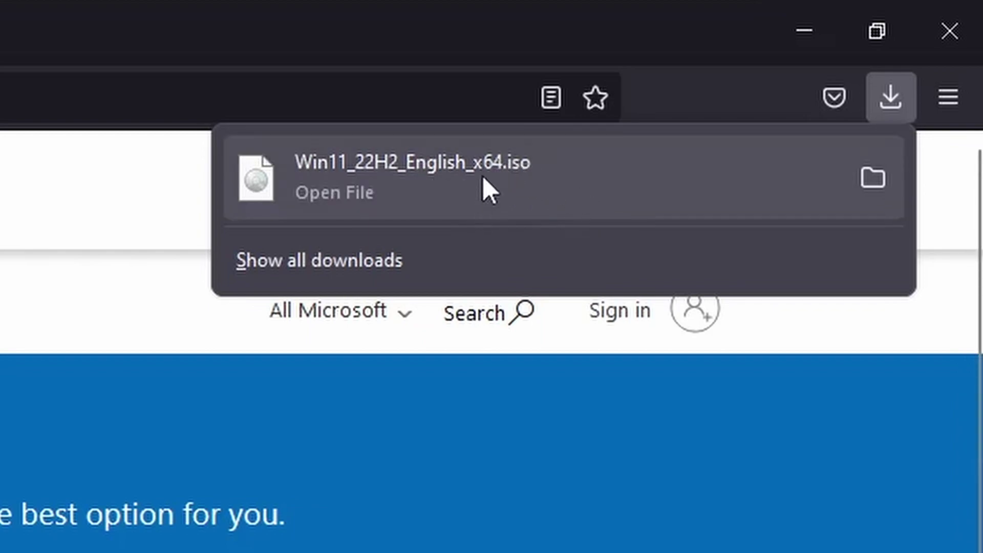
Mount Win11_22H2_English_x64.iso, run its setup with admin permission, and close the drive window.
left_click(484, 169)
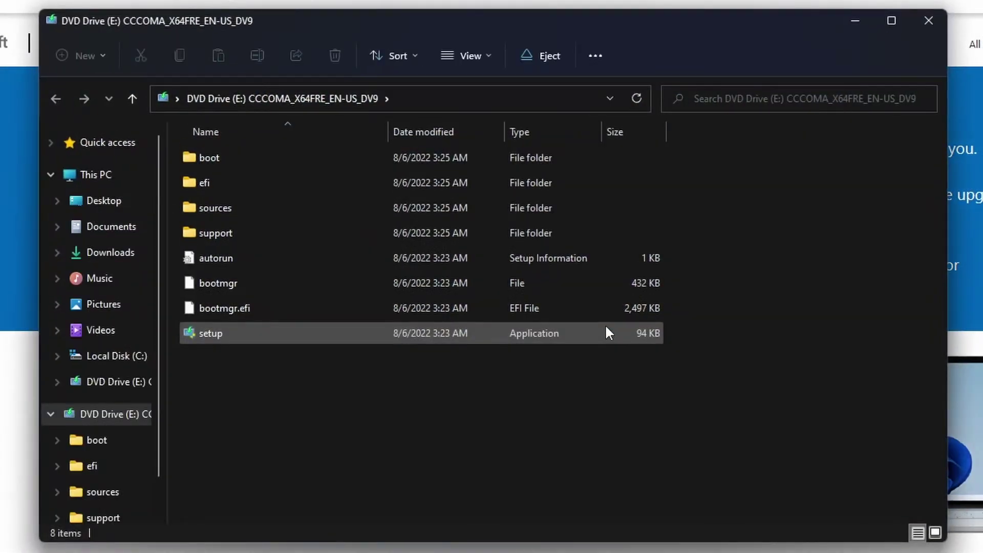
double_click(220, 333)
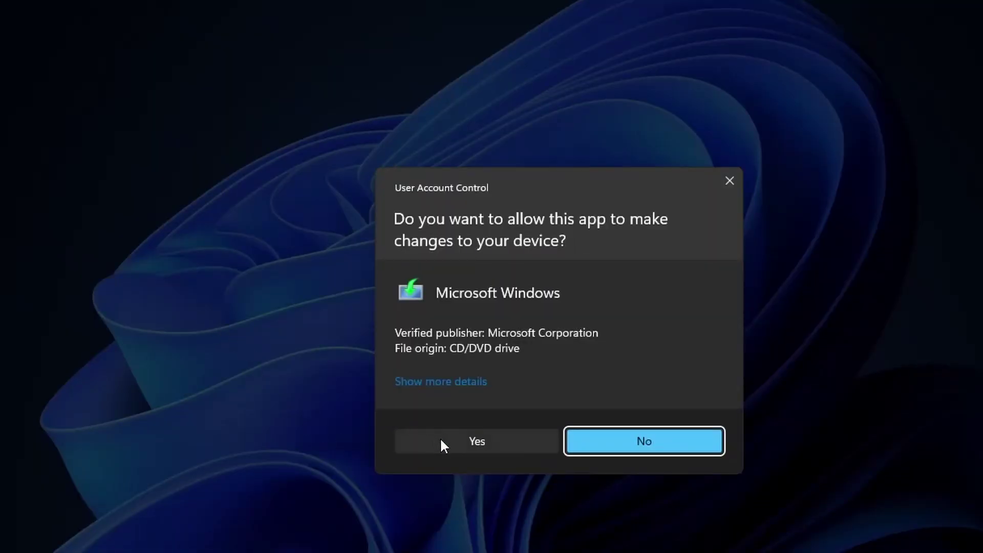
left_click(442, 444)
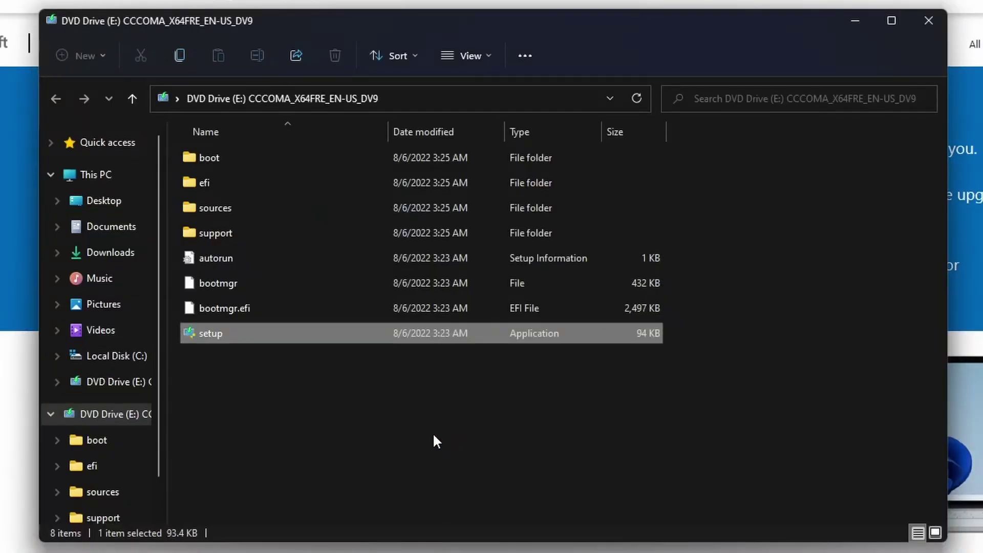
left_click(917, 19)
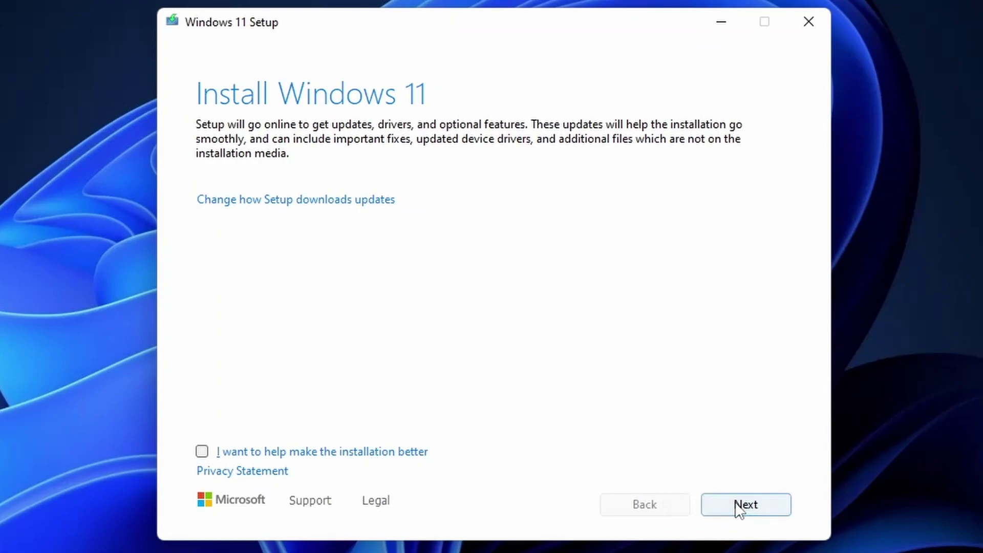
Continue past the Install Windows 11 start page so Setup checks for updates.
left_click(738, 507)
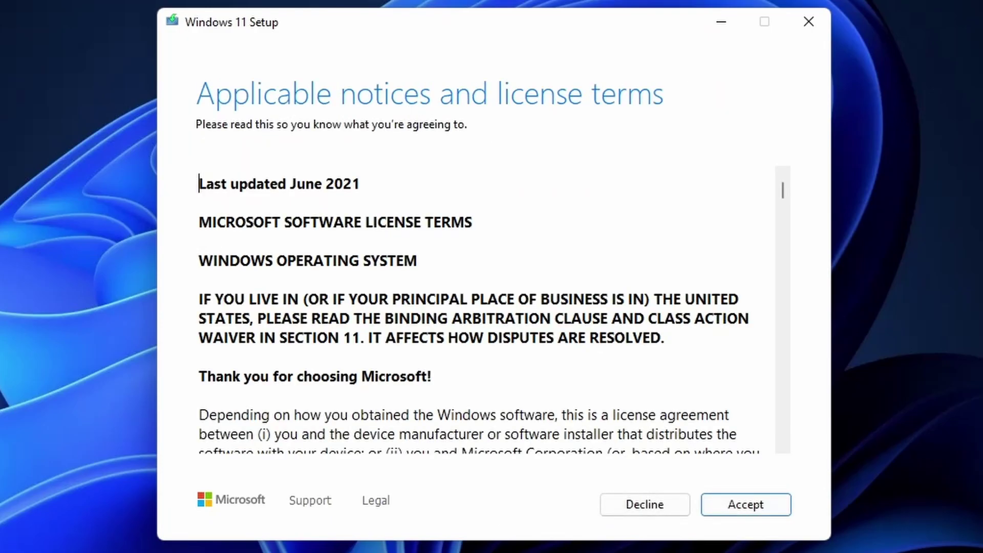
Accept the Windows 11 license terms.
left_click(761, 508)
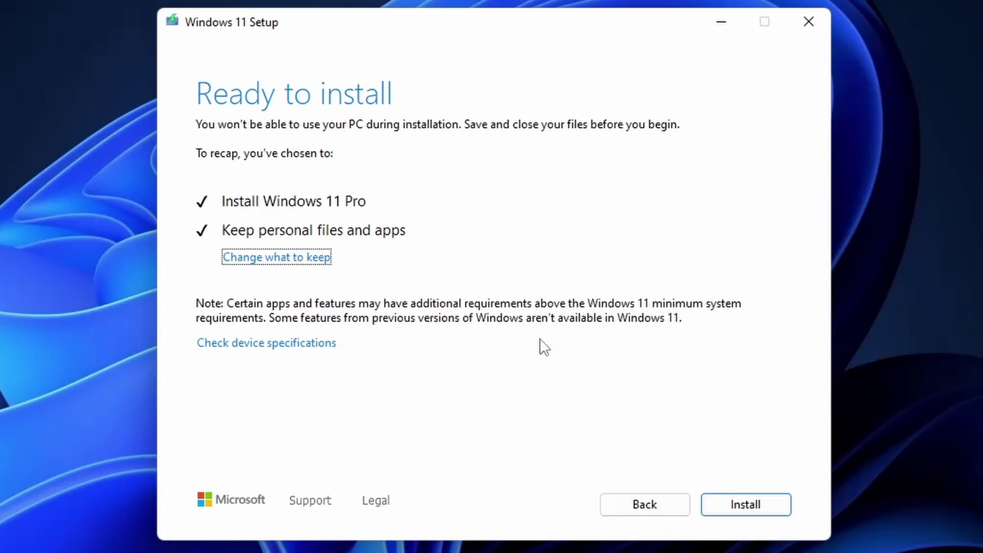
Start installing Windows 11 Pro, keeping personal files and apps.
left_click(763, 506)
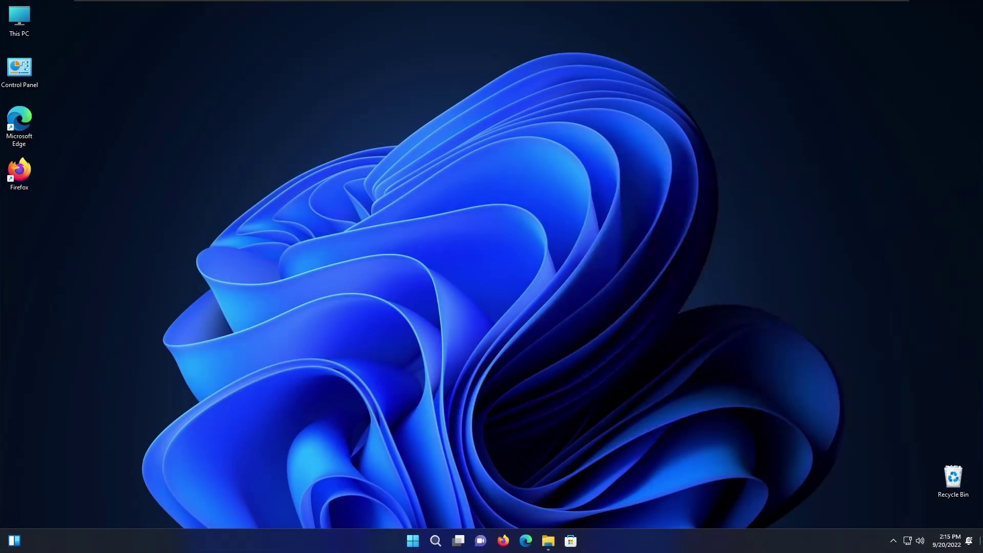
Compare the two 5.11 GB ISO Properties windows, then close both.
mouse_move(551, 544)
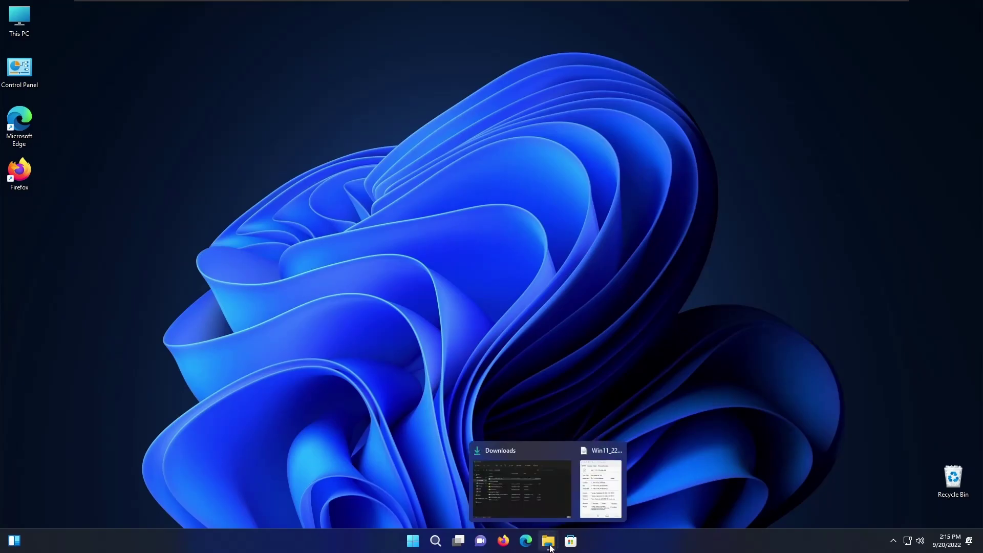
left_click(600, 504)
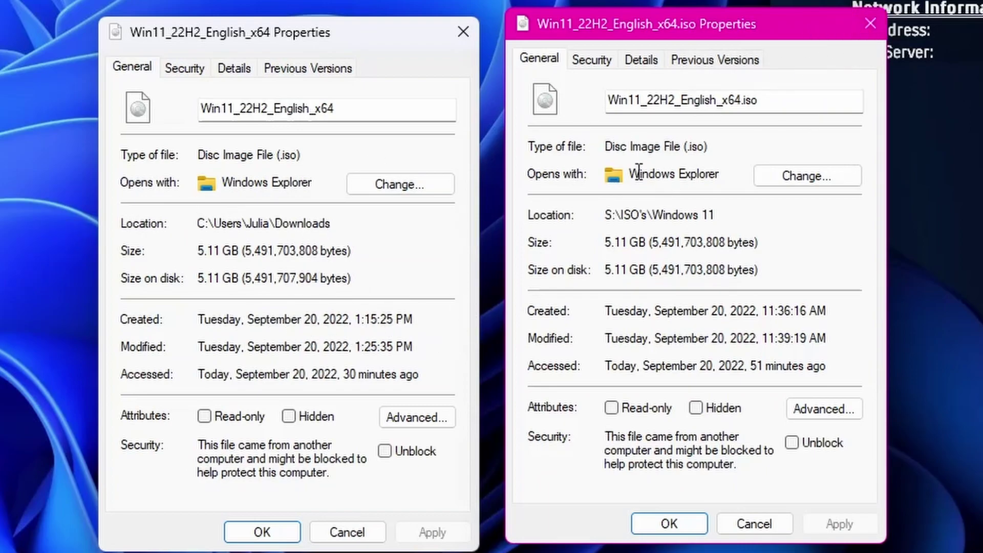
left_click(869, 26)
left_click(473, 32)
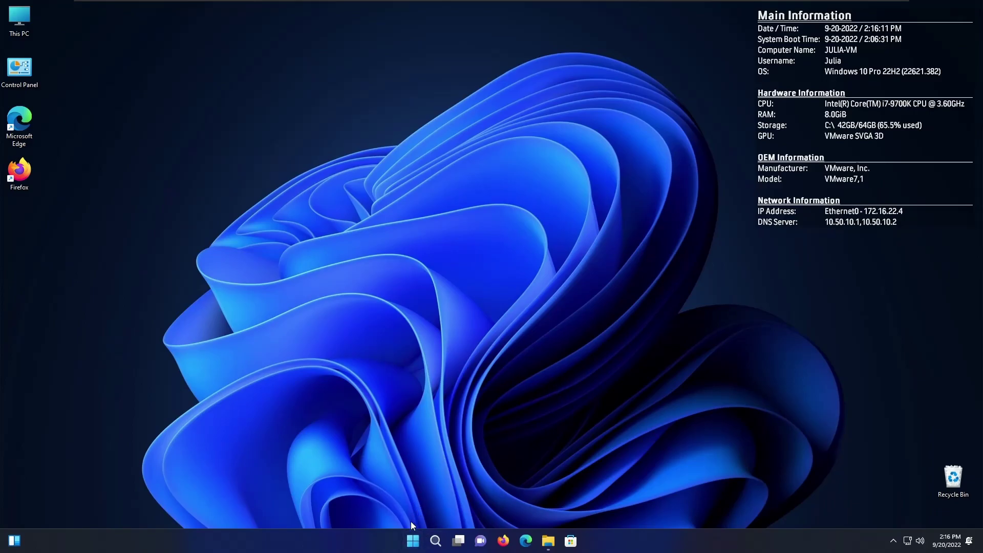
Confirm in winver that Windows is now 22H2 (OS Build 22621.382), then open Start.
right_click(412, 539)
left_click(404, 481)
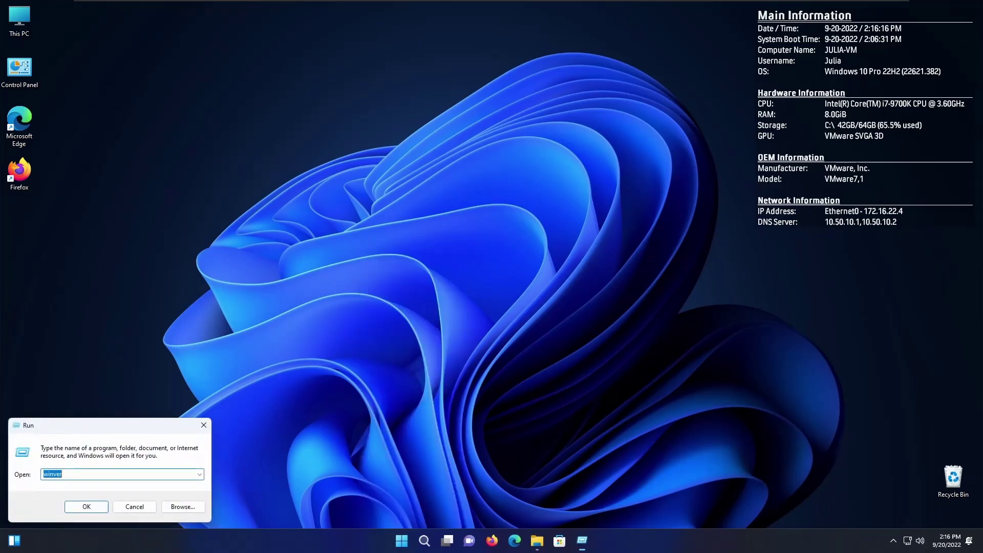
left_click(86, 507)
left_click_drag(149, 27, 521, 135)
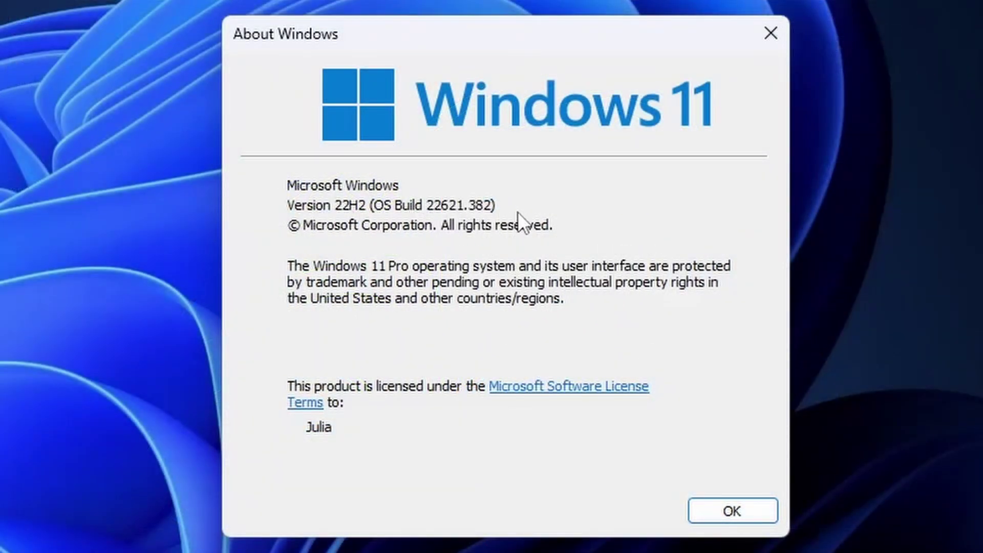
left_click(768, 32)
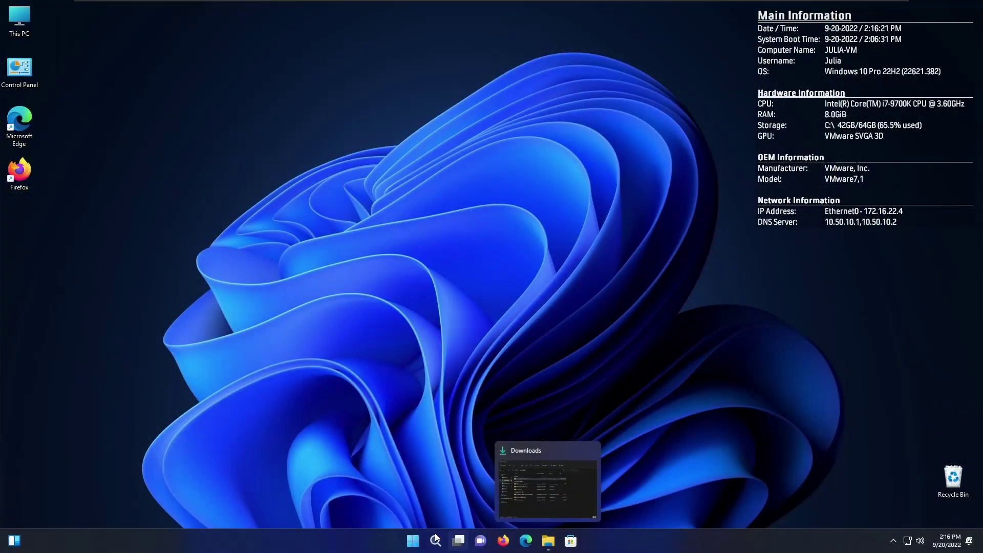
left_click(412, 540)
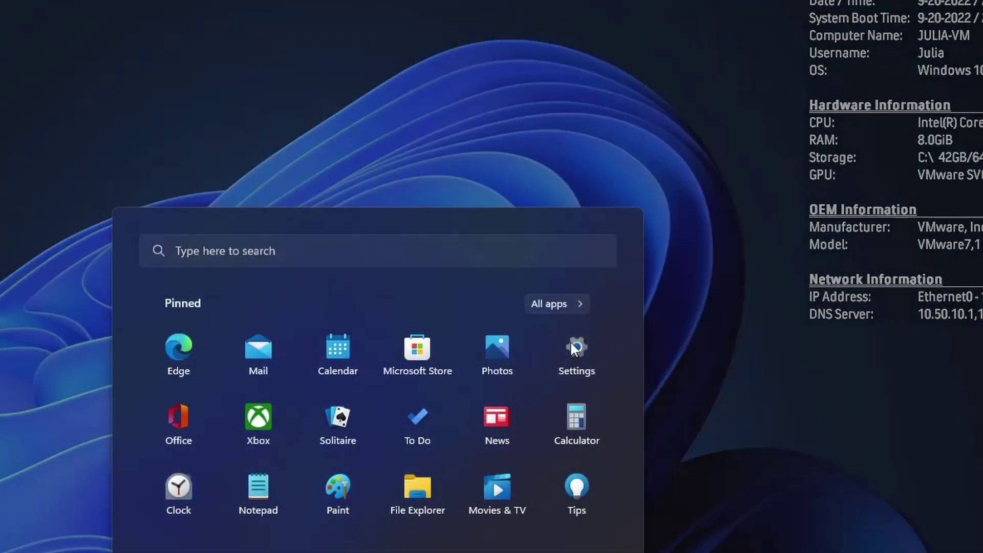
Check for updates in Settings' Windows Update and start installing cumulative update KB5017321.
left_click(572, 344)
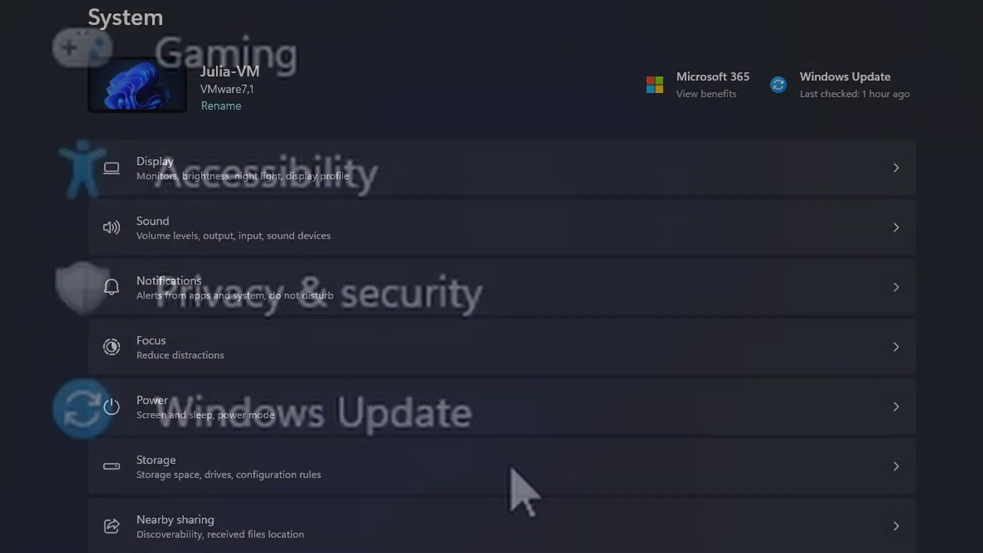
left_click(464, 420)
left_click(906, 95)
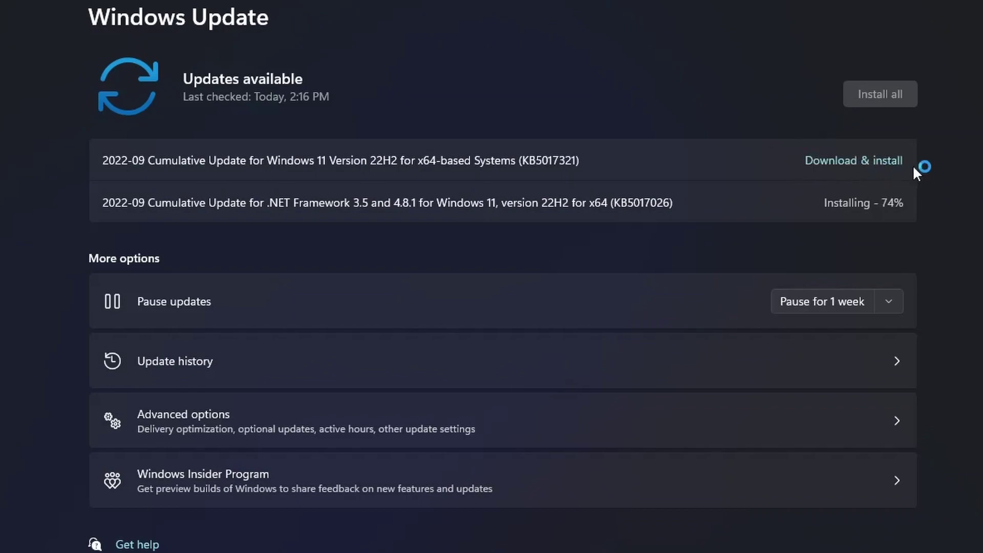
left_click(824, 163)
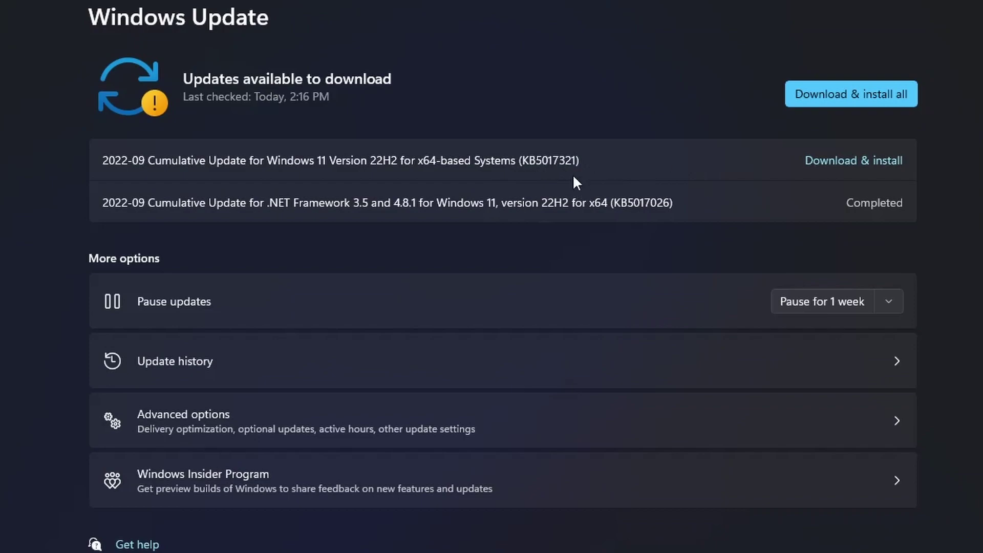
Retry KB5017321, see it listed as failed in Update history, and return to Windows Update.
left_click(863, 162)
left_click(504, 369)
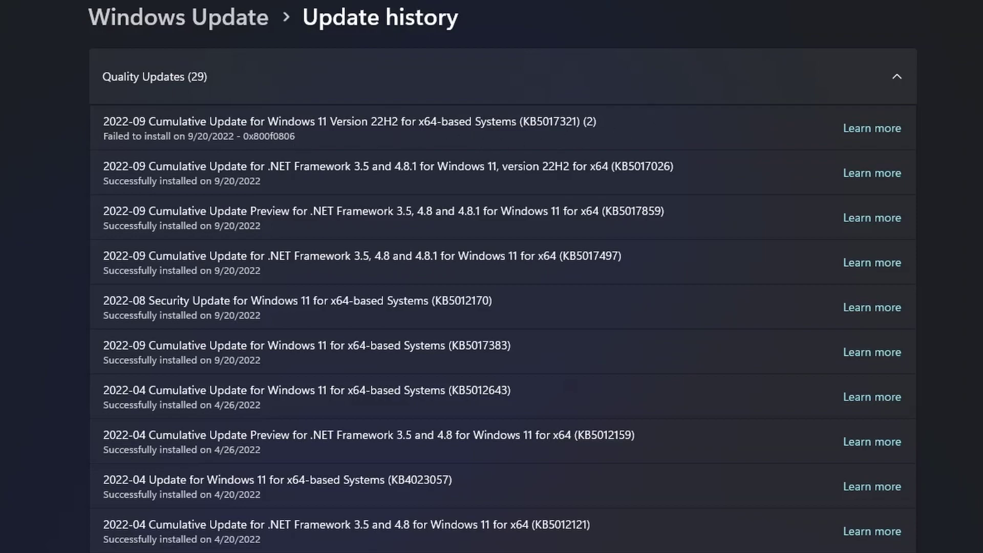
left_click(246, 26)
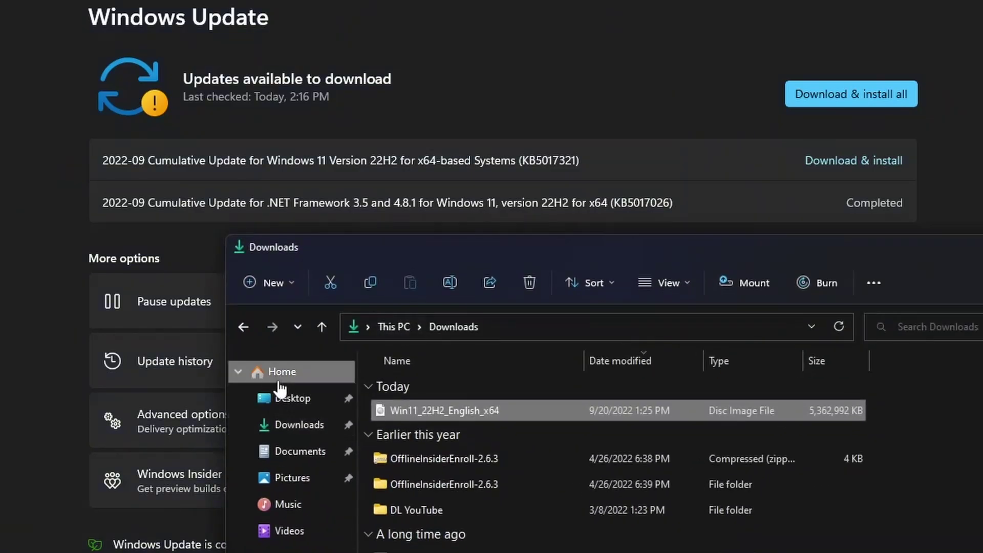
Switch File Explorer to This PC to see Local Disk (C:) and the mounted DVD Drive (D:).
left_click(279, 378)
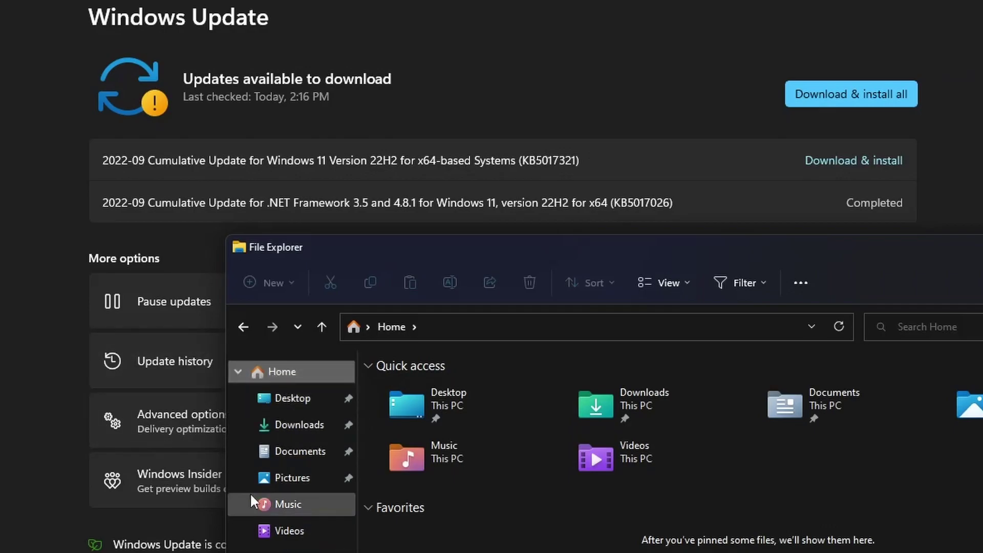
left_click(277, 378)
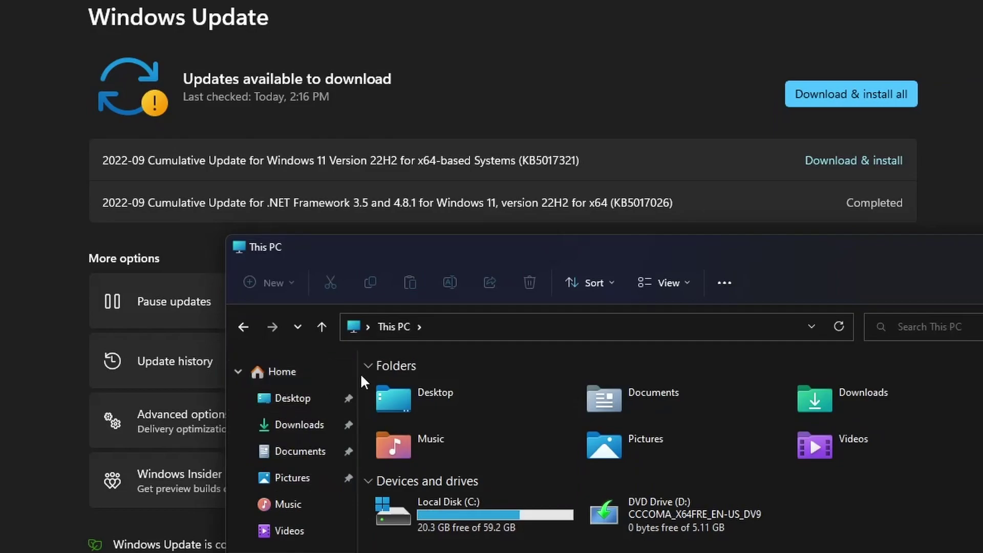